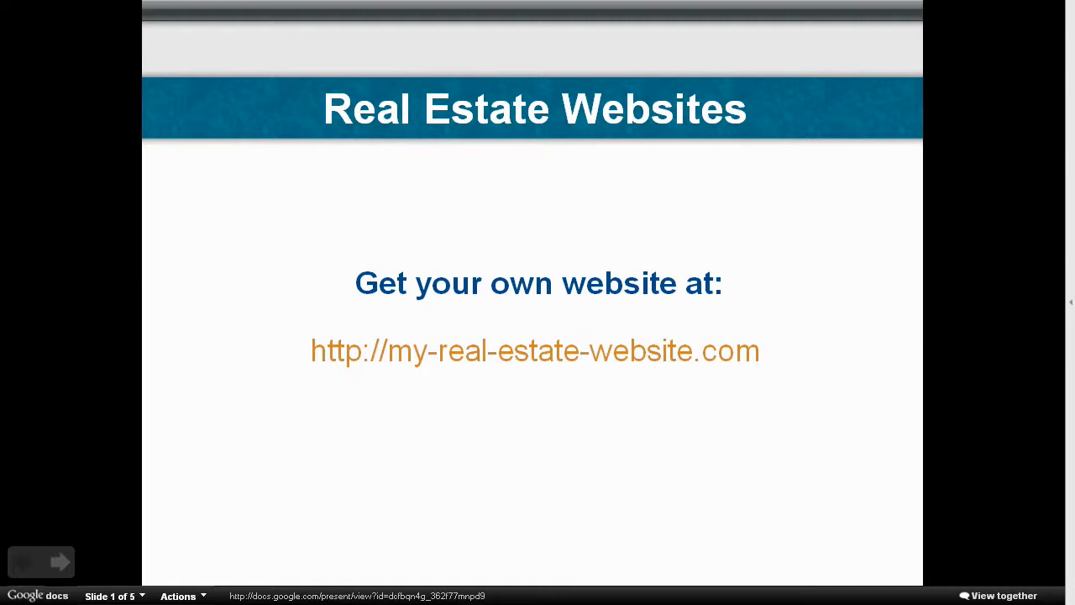
Advance the presentation through the sign-up and Recorded in HD slides to the contact-details slide 4
{"action": "key", "text": "Right"}
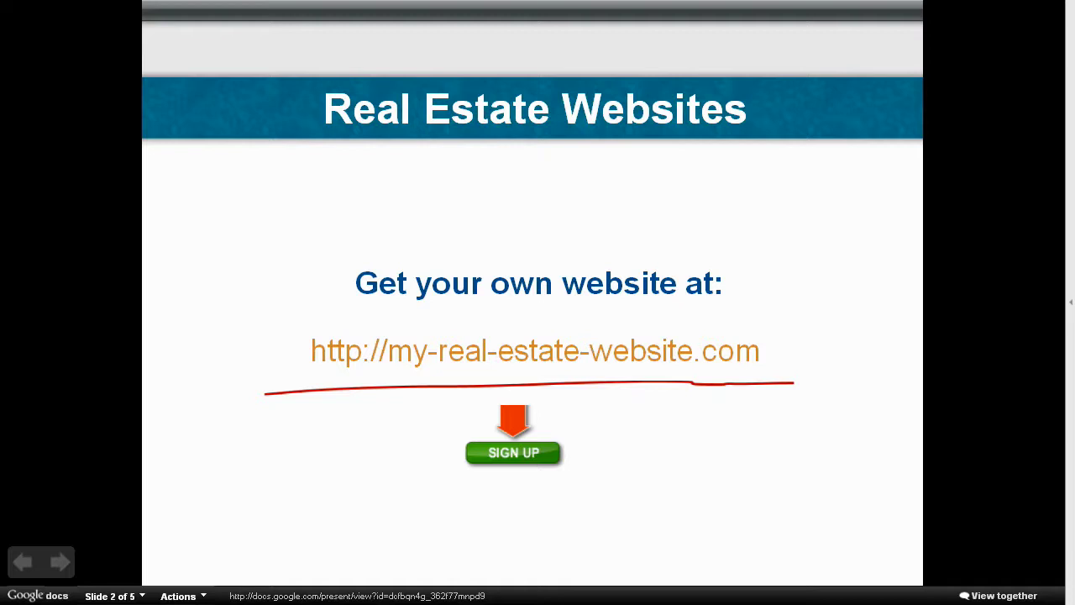
{"action": "key", "text": "Right"}
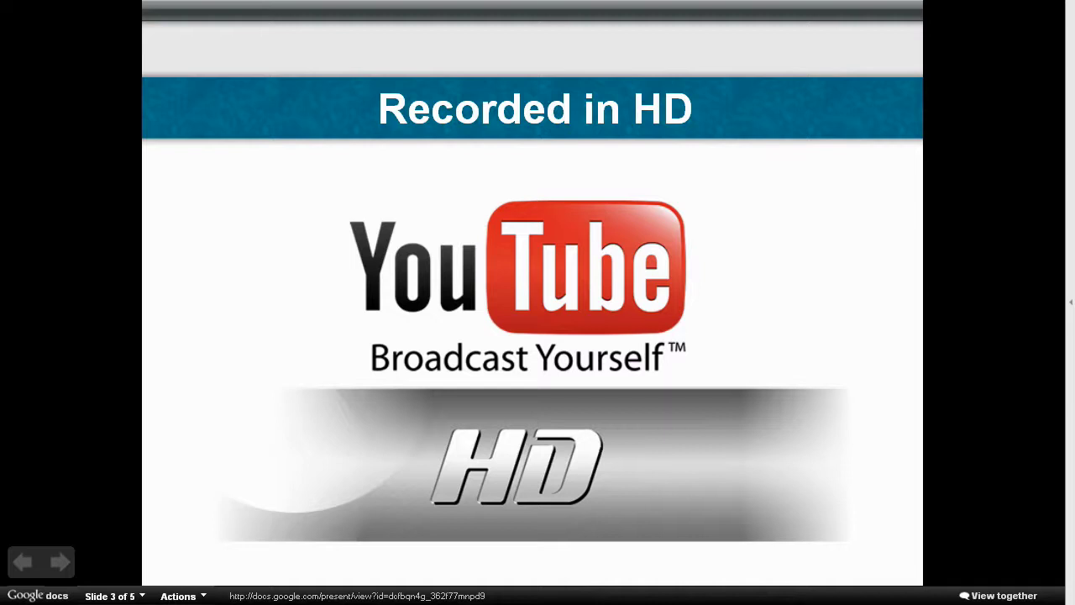
{"action": "key", "text": "Right"}
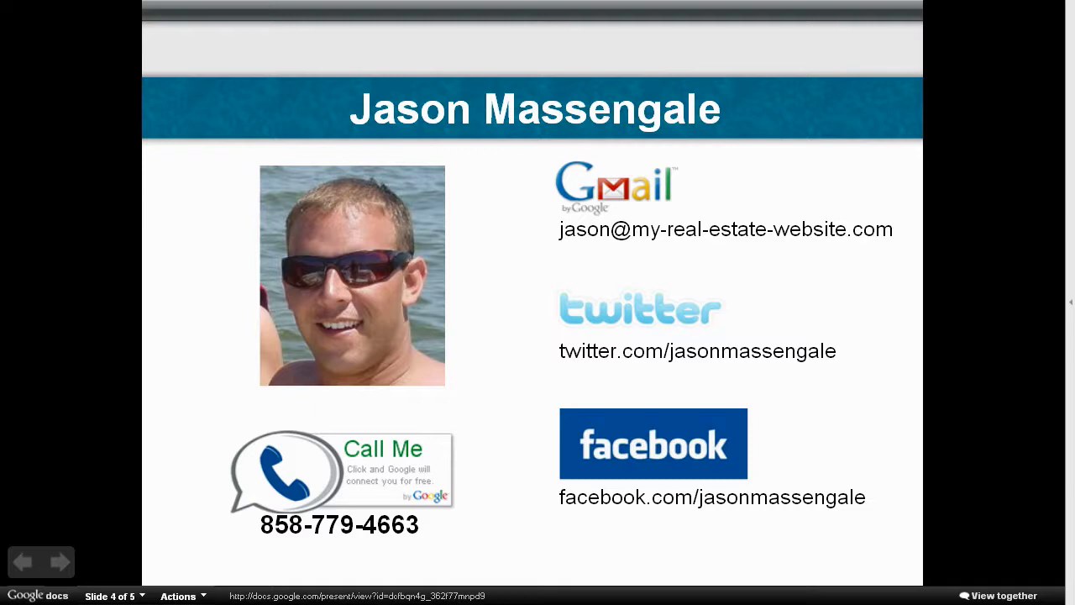
Advance to the final question slide, slide 5 of 5
{"action": "key", "text": "Right"}
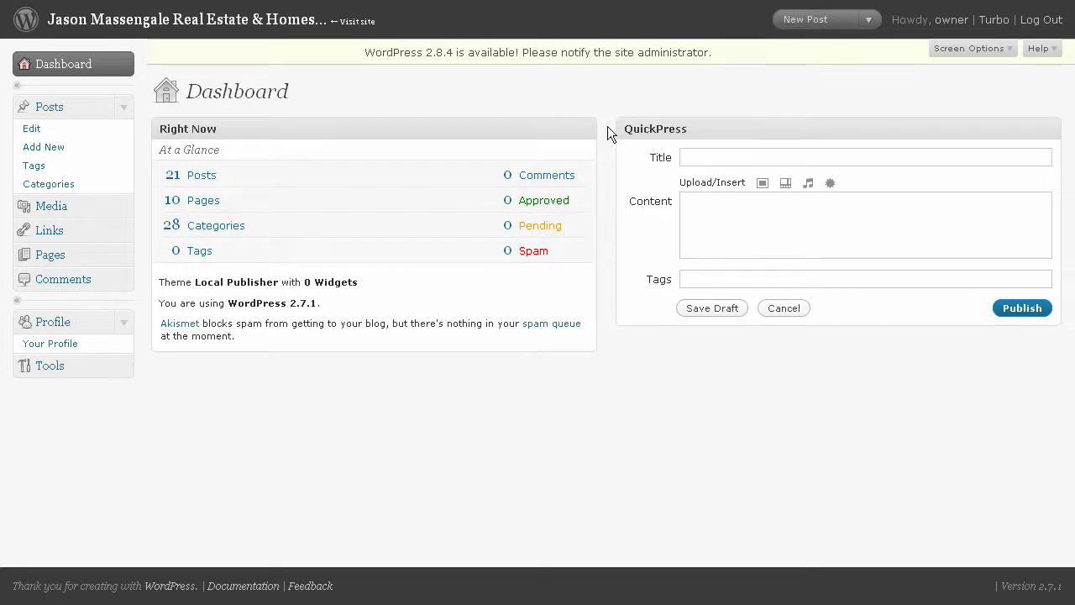
Start a new post titled 'This is where the title goes'
{"action": "left_click", "coordinate": [810, 32]}
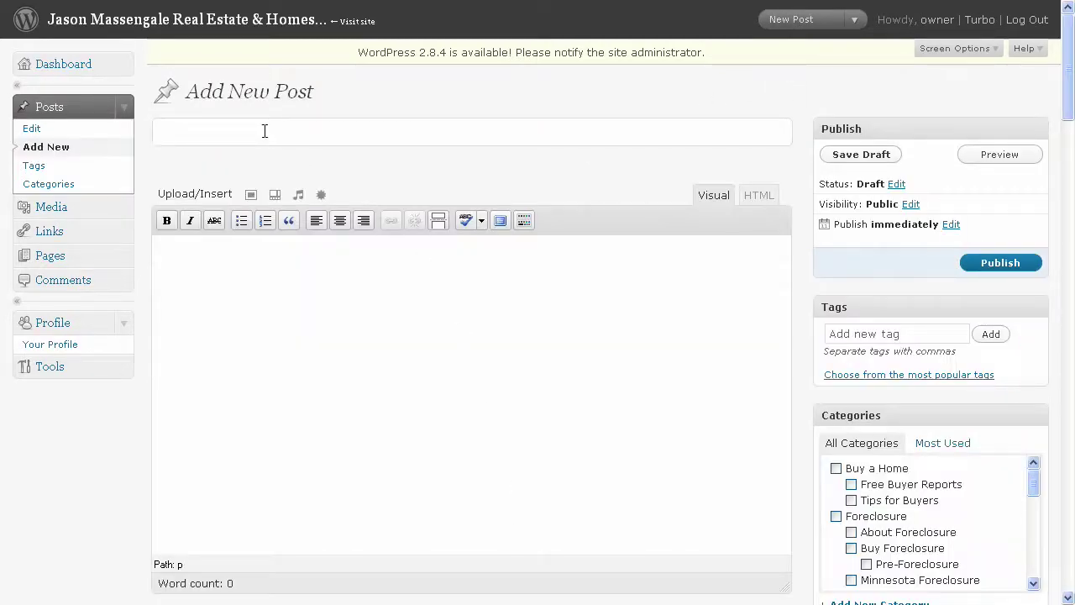
{"action": "type", "text": "This is where the t"}
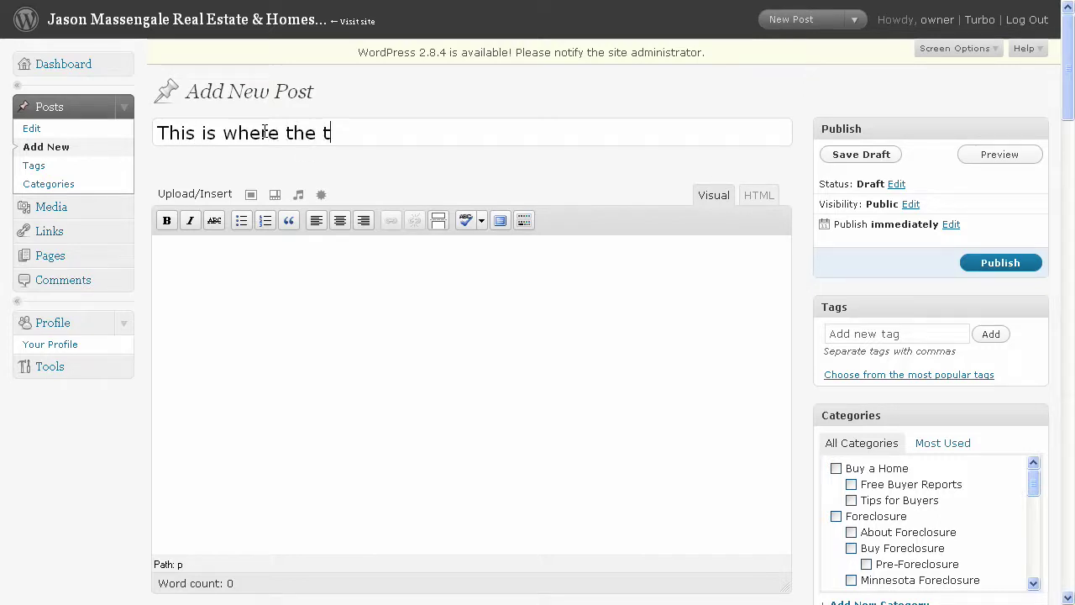
{"action": "type", "text": "itle goes"}
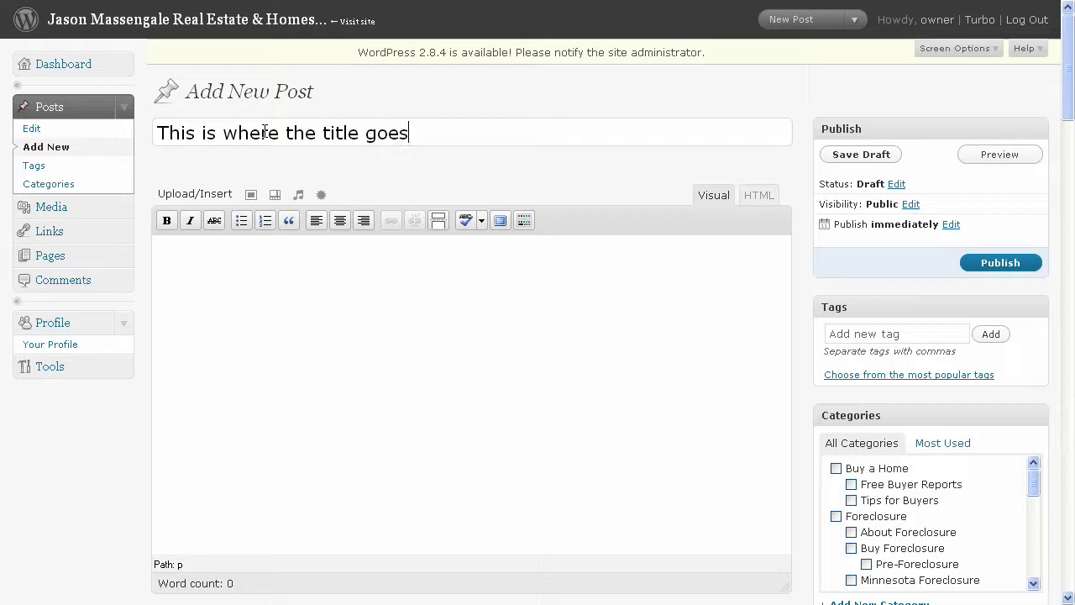
{"action": "left_click_drag", "start_coordinate": [159, 132], "coordinate": [434, 135]}
{"action": "left_click", "coordinate": [430, 138]}
Write the body about content and automatic saving, with the Kitchen Sink toolbar revealed
{"action": "left_click", "coordinate": [457, 284]}
{"action": "type", "text": "Here's where"}
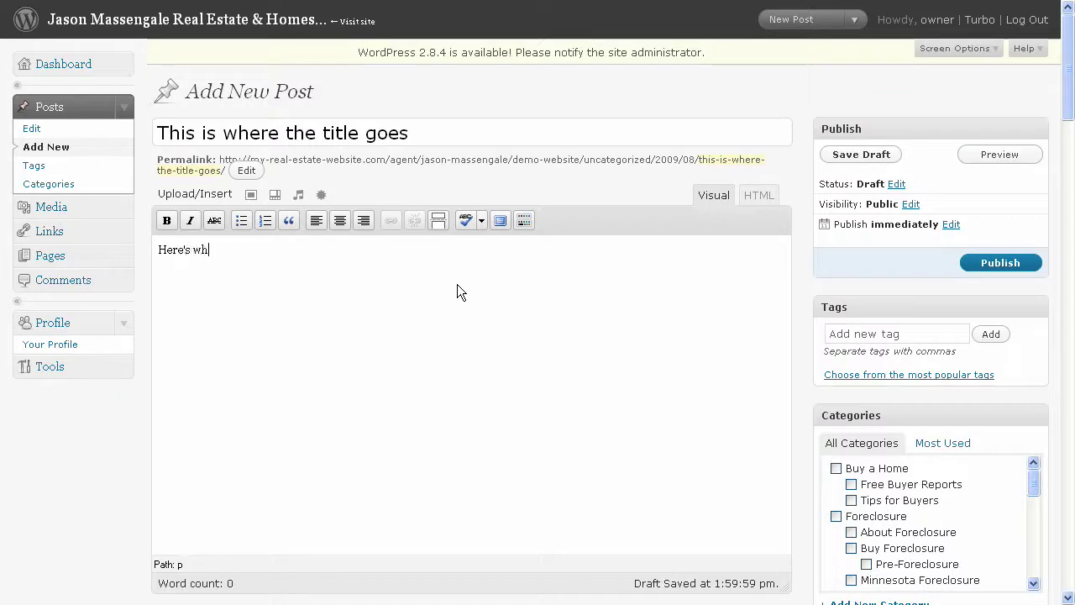
{"action": "key", "text": "BackSpace"}
{"action": "type", "text": "re the content goes."}
{"action": "key", "text": "alt+shift+z"}
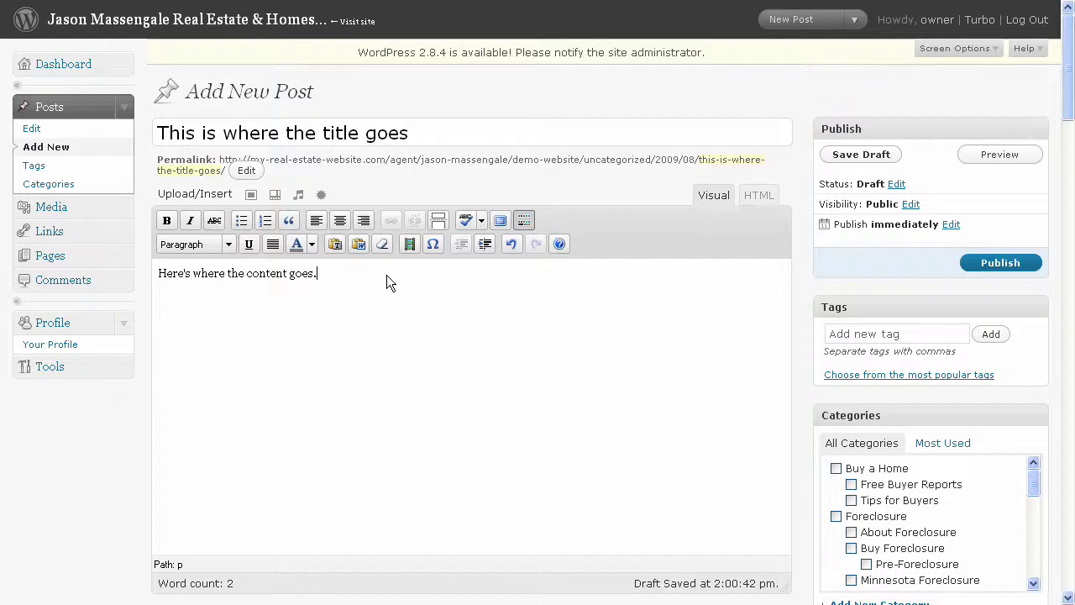
{"action": "type", "text": "As you make changes, it automati"}
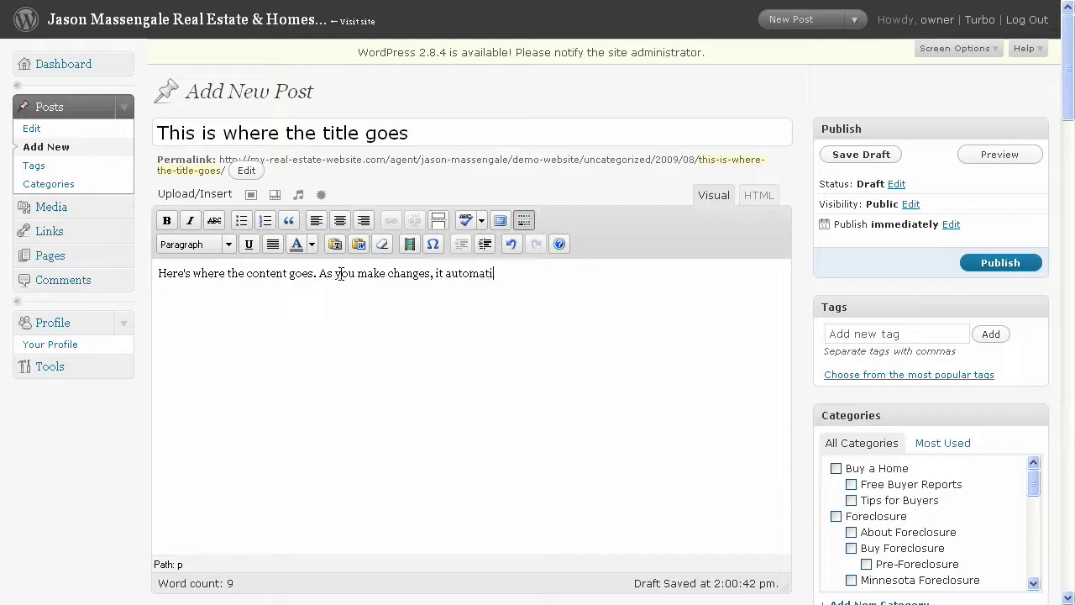
{"action": "type", "text": "cally saves "}
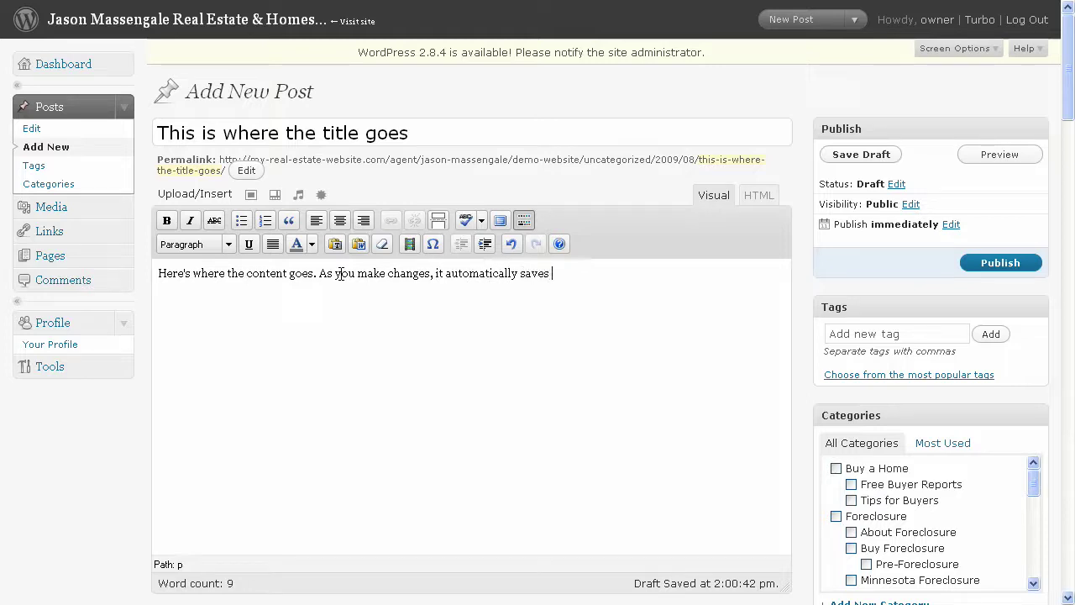
{"action": "type", "text": "them occasionally."}
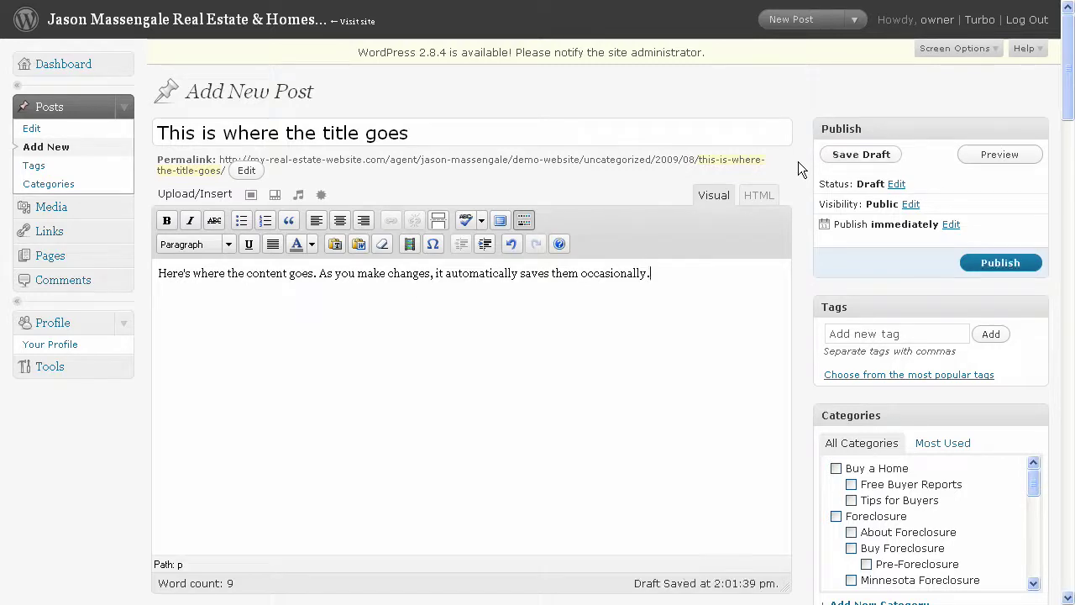
{"action": "left_click", "coordinate": [992, 158]}
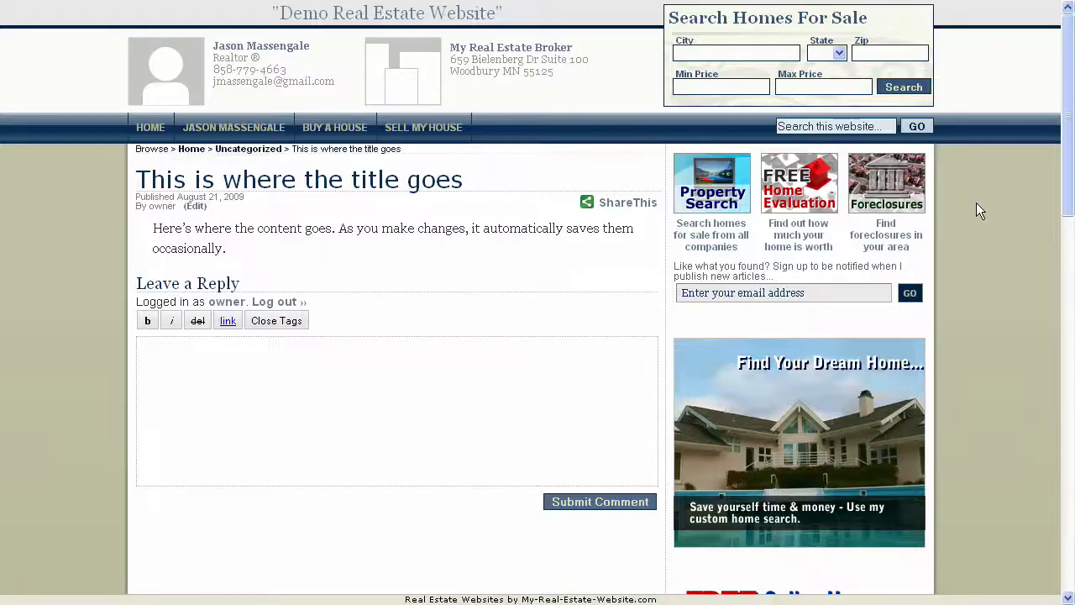
{"action": "key", "text": "ctrl+w"}
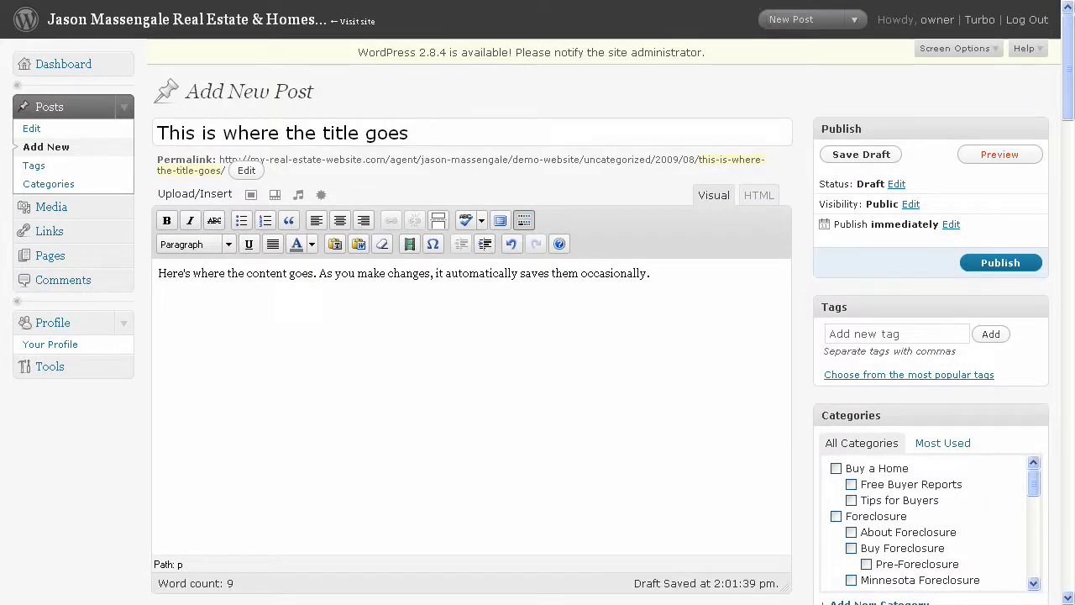
{"action": "left_click", "coordinate": [999, 153]}
{"action": "scroll", "coordinate": [1065, 235], "scroll_direction": "down", "scroll_amount": 1}
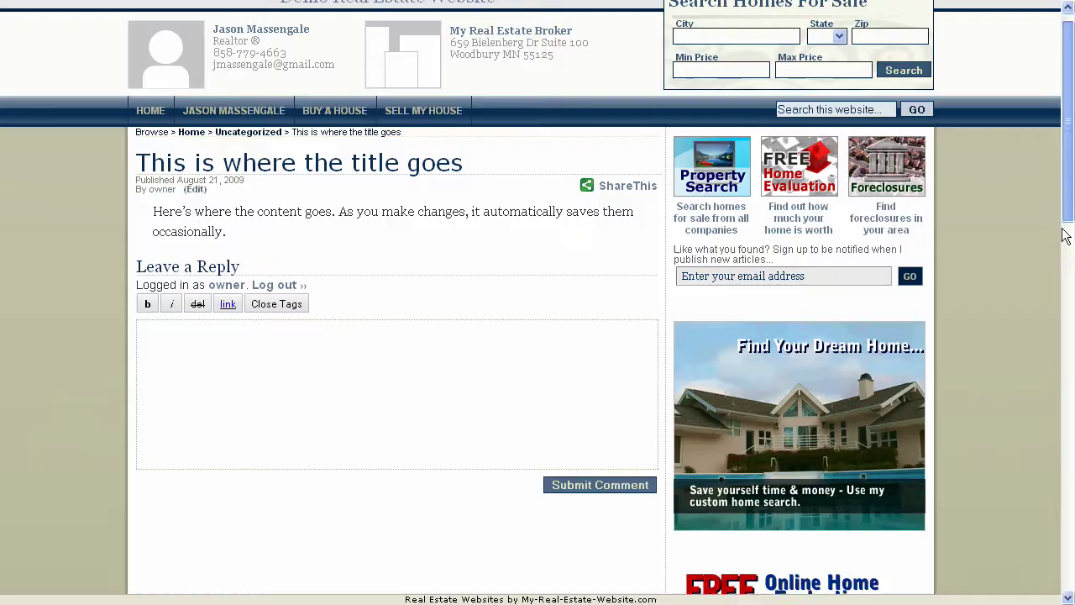
{"action": "scroll", "coordinate": [1065, 235], "scroll_direction": "down", "scroll_amount": 18}
{"action": "scroll", "coordinate": [1056, 344], "scroll_direction": "up", "scroll_amount": 17}
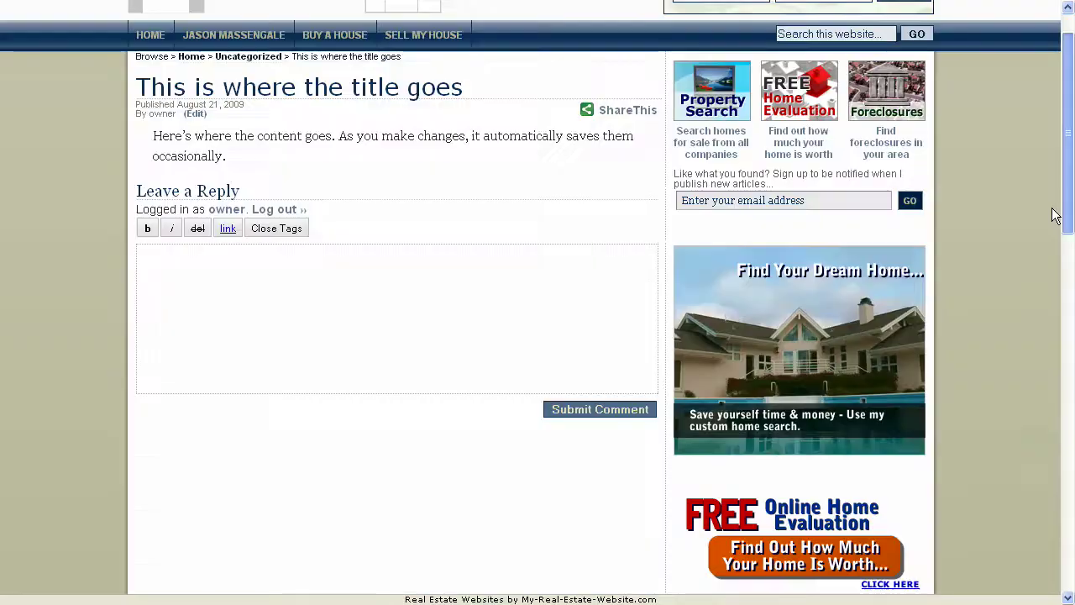
{"action": "scroll", "coordinate": [1055, 215], "scroll_direction": "up", "scroll_amount": 3}
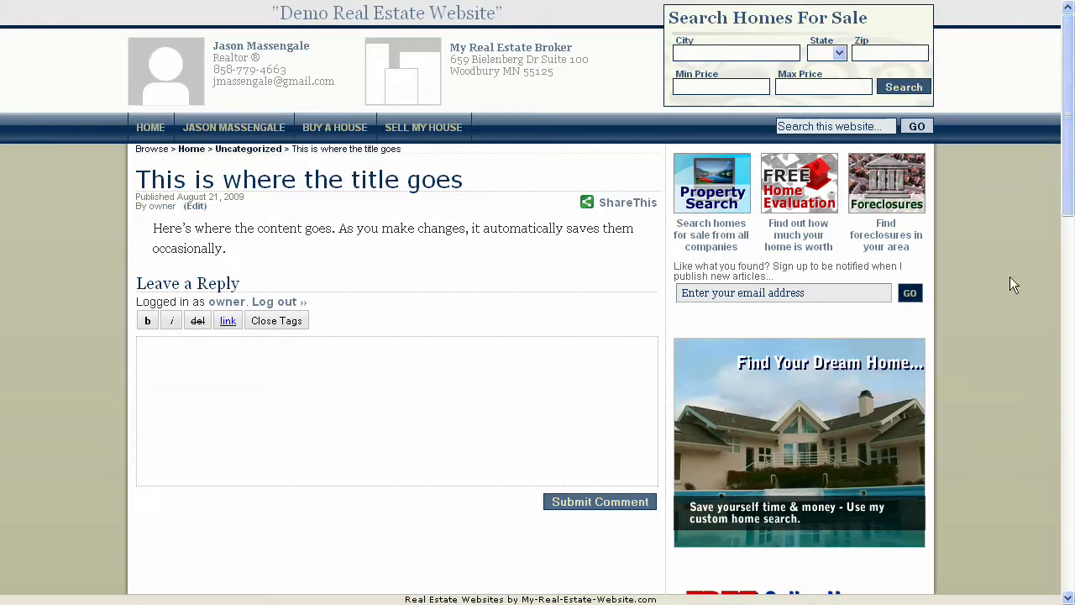
{"action": "key", "text": "ctrl+w"}
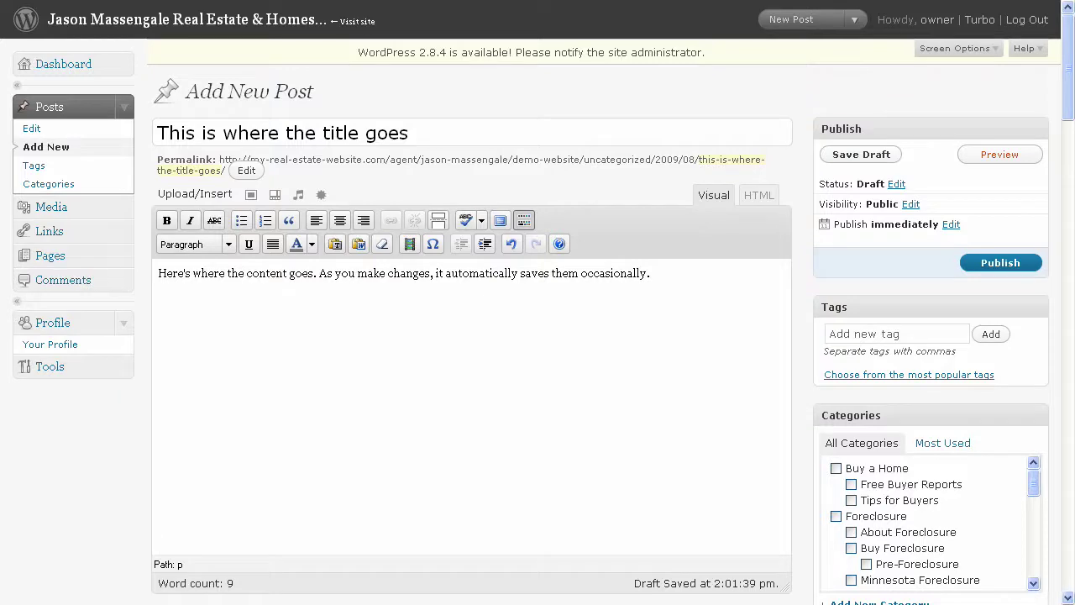
Collapse the property features and Custom Template sections to reach the Article/Page Image box
{"action": "left_click_drag", "start_coordinate": [1068, 69], "coordinate": [1068, 117]}
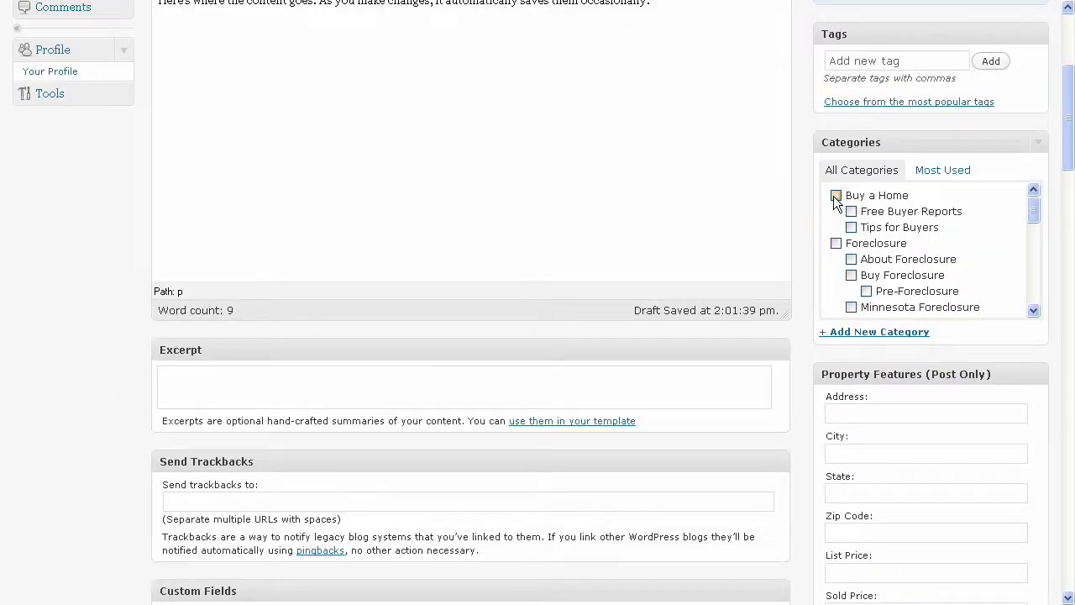
{"action": "left_click_drag", "start_coordinate": [1066, 154], "coordinate": [1066, 206]}
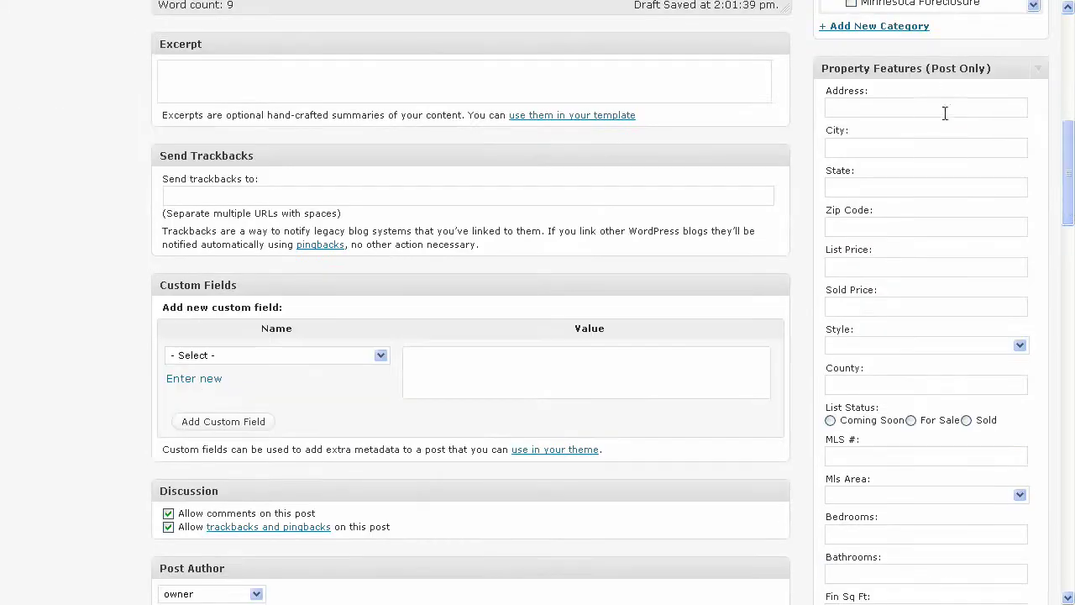
{"action": "left_click", "coordinate": [1033, 70]}
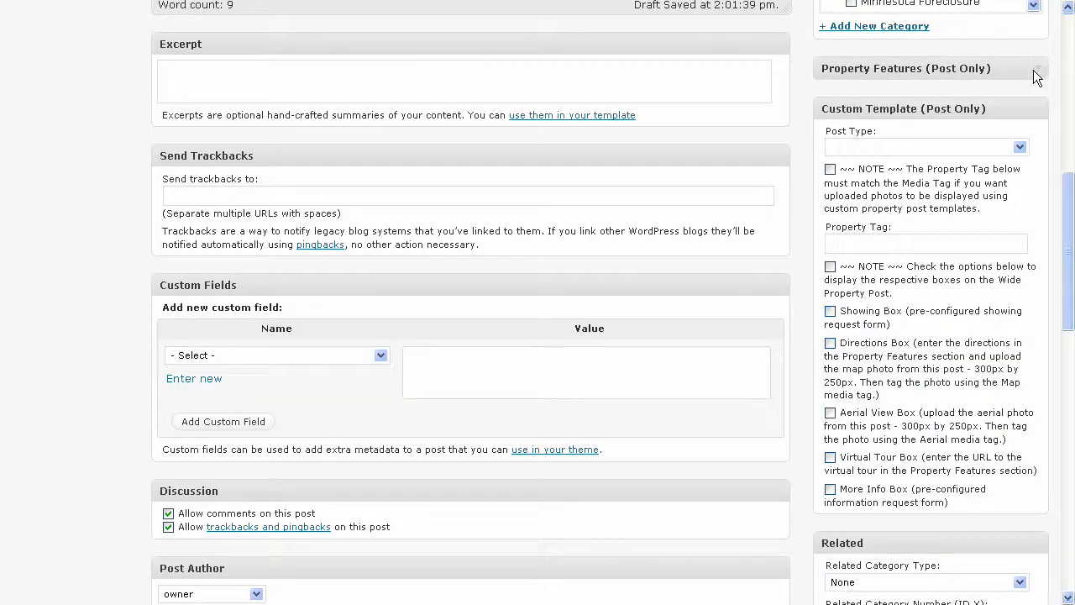
{"action": "left_click", "coordinate": [1033, 111]}
{"action": "scroll", "coordinate": [1034, 112], "scroll_direction": "down", "scroll_amount": 1}
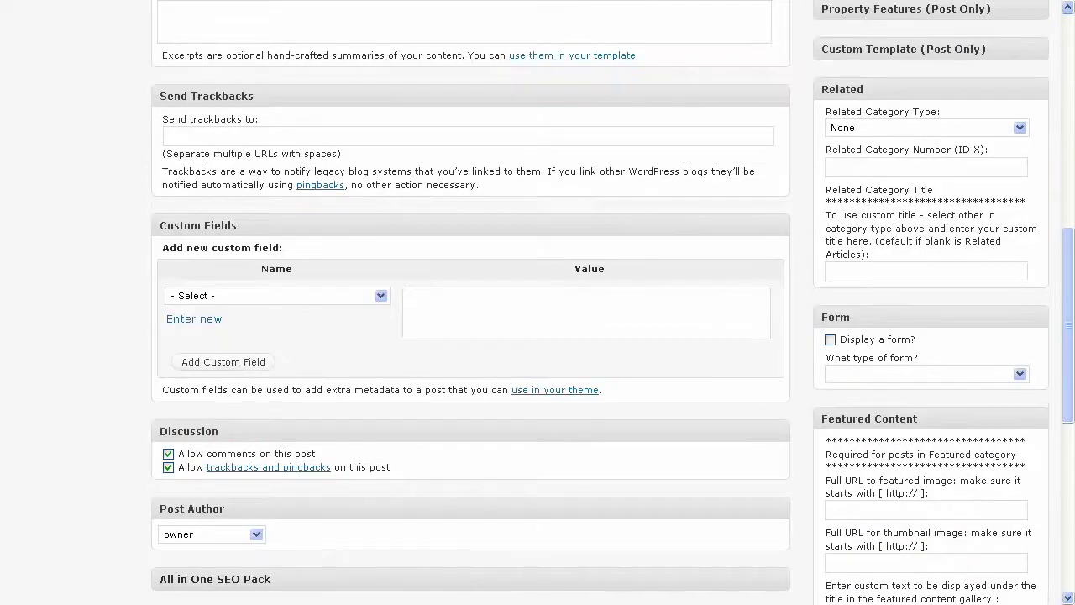
{"action": "left_click_drag", "start_coordinate": [1069, 324], "coordinate": [1068, 491]}
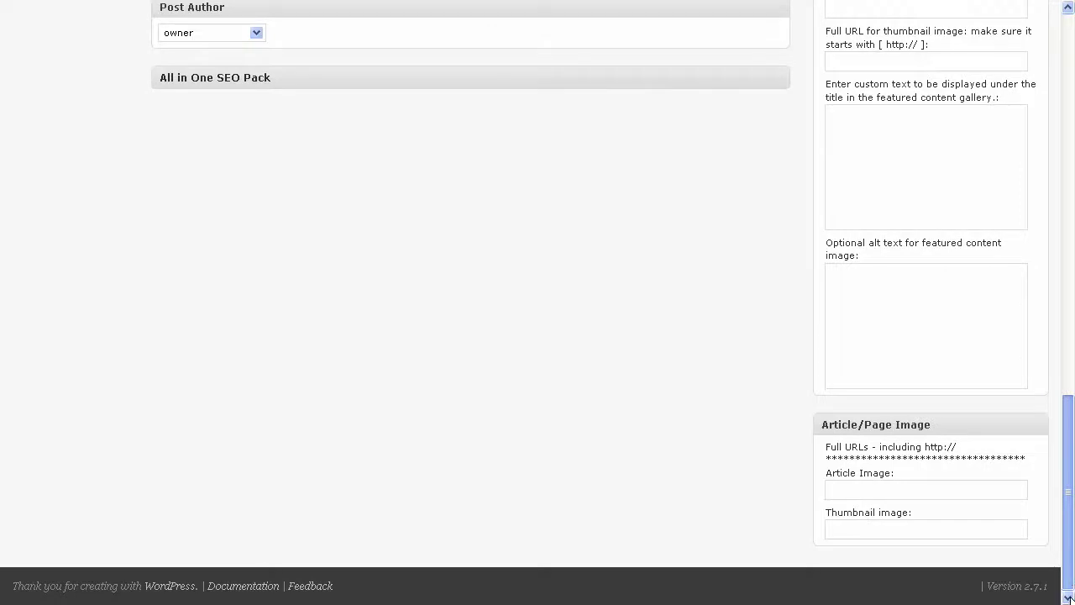
Paste the agent-article-photo.jpg URL into the Article Image field
{"action": "left_click", "coordinate": [924, 490]}
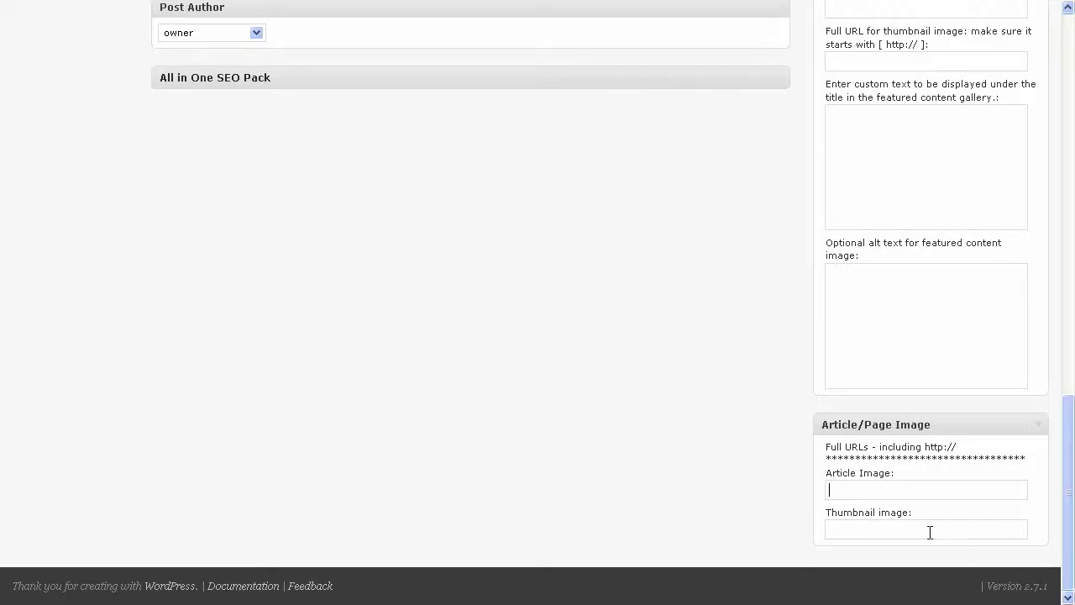
{"action": "right_click", "coordinate": [837, 491]}
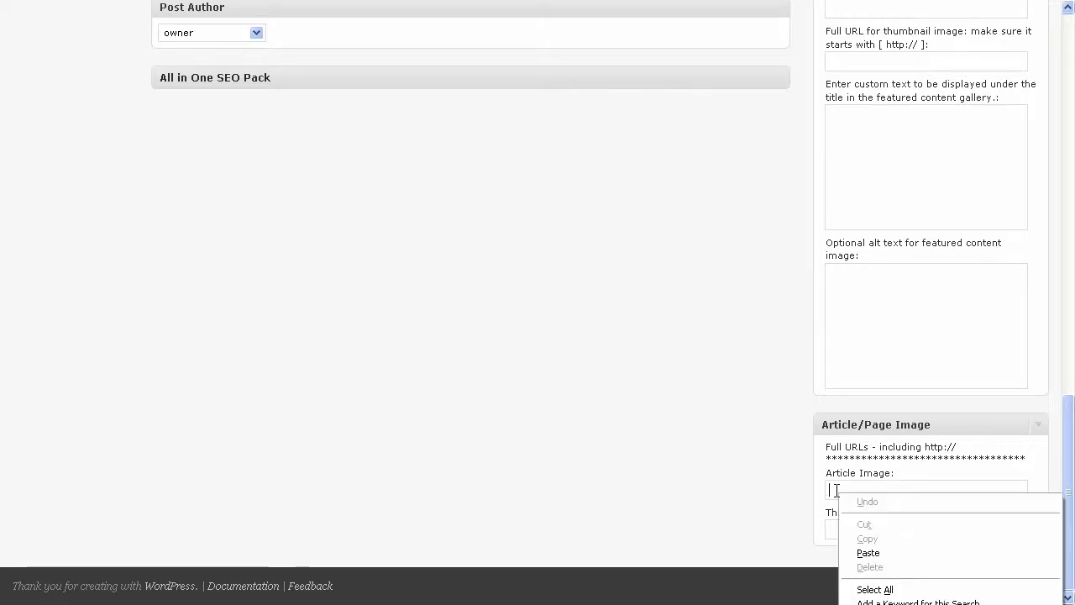
{"action": "left_click", "coordinate": [873, 555]}
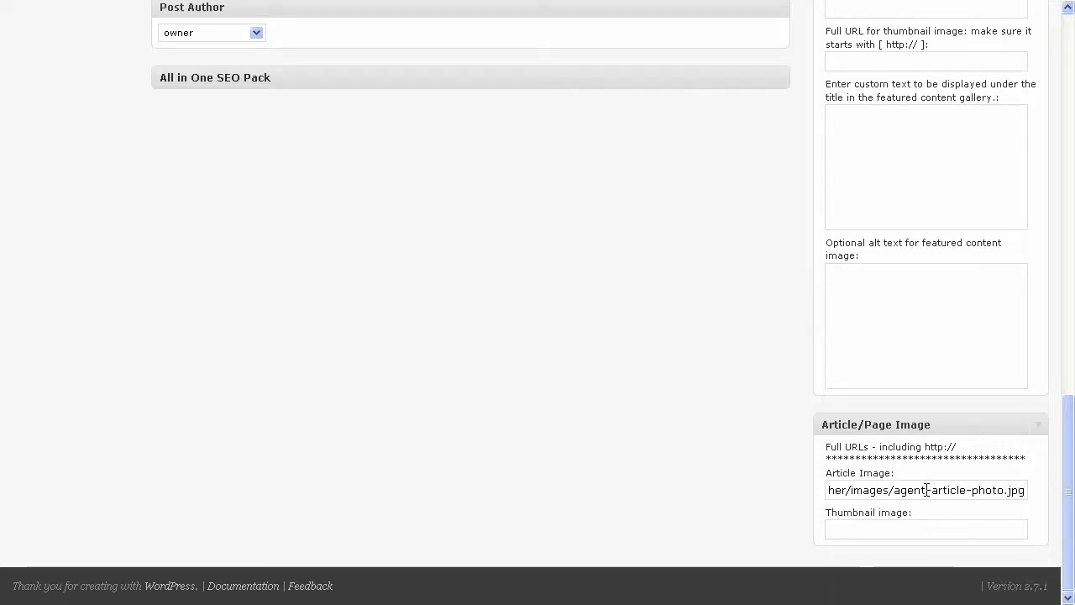
{"action": "left_click_drag", "start_coordinate": [1023, 490], "coordinate": [820, 496]}
Paste the forsale-thumb.gif URL into the Thumbnail image field
{"action": "left_click", "coordinate": [844, 521]}
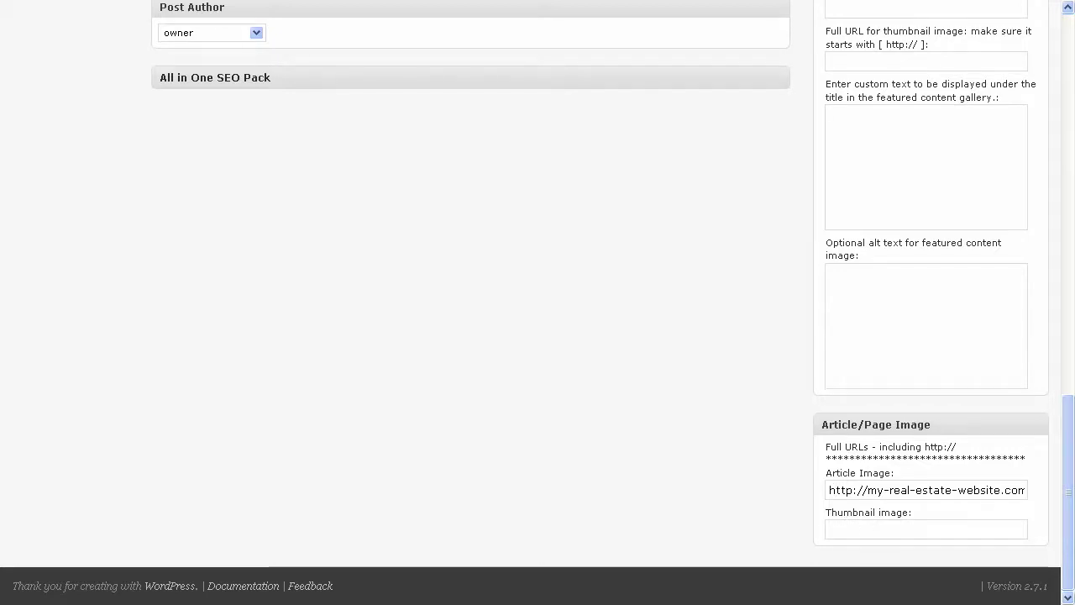
{"action": "right_click", "coordinate": [859, 528]}
{"action": "left_click", "coordinate": [878, 579]}
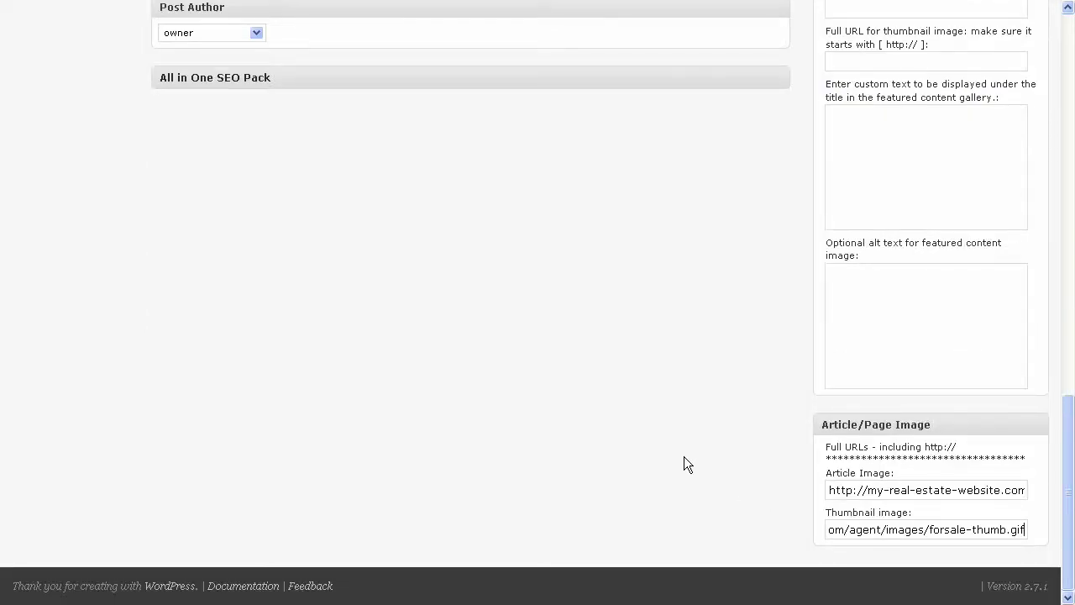
{"action": "scroll", "coordinate": [684, 456], "scroll_direction": "up", "scroll_amount": 10}
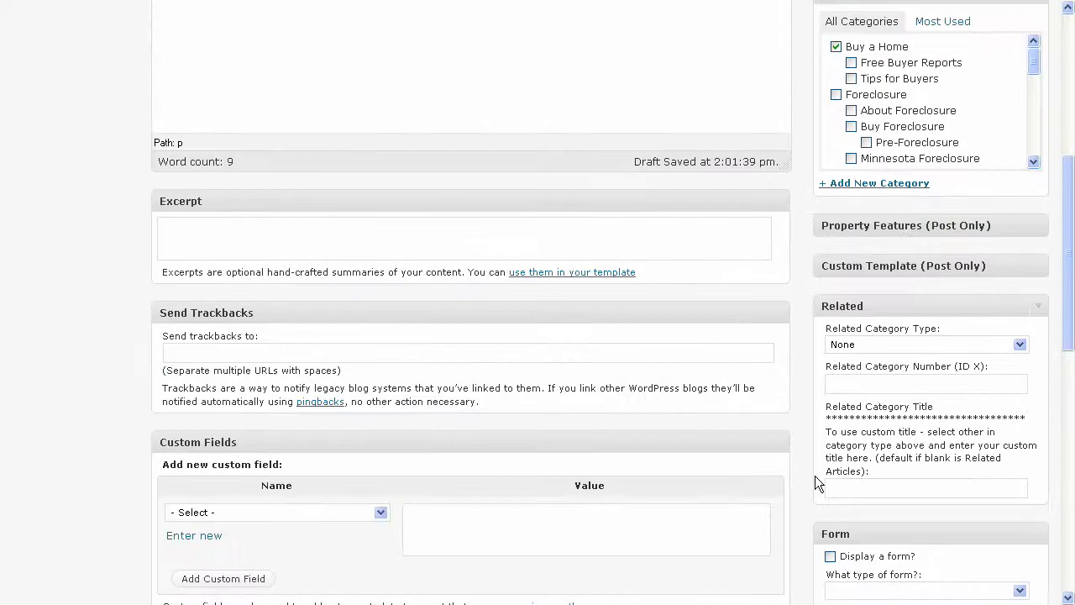
Change the Related Category Type from None to Buyer in the Related box
{"action": "left_click", "coordinate": [938, 345]}
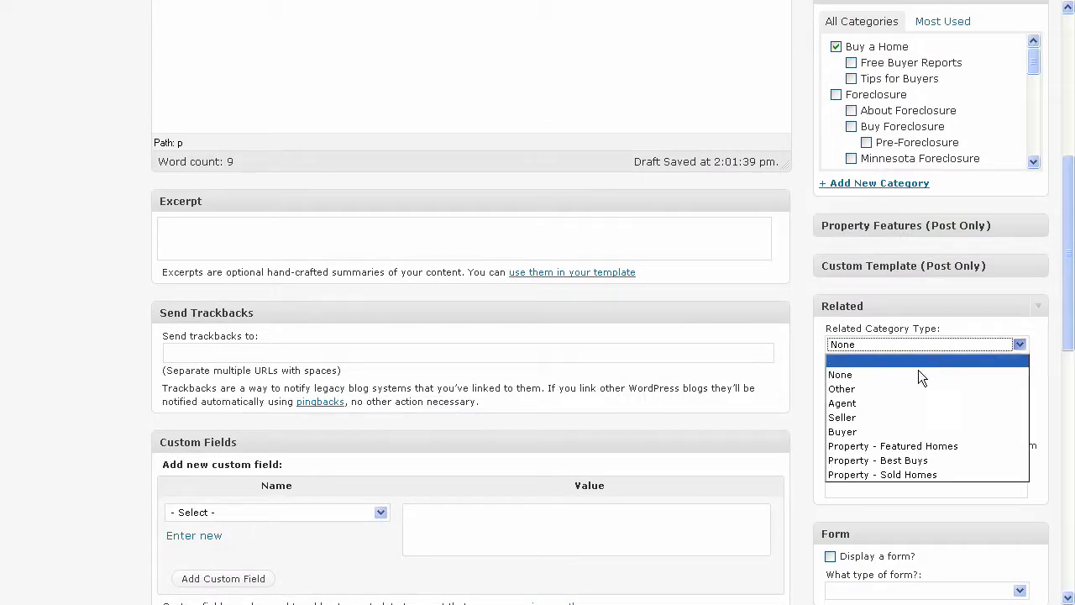
{"action": "left_click", "coordinate": [877, 432]}
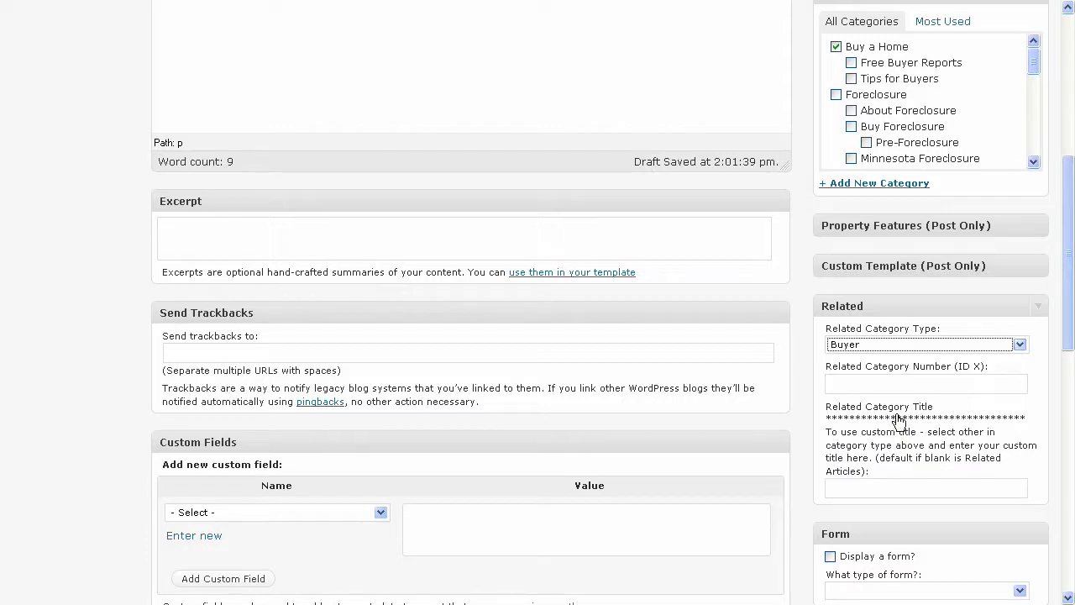
{"action": "left_click", "coordinate": [817, 395]}
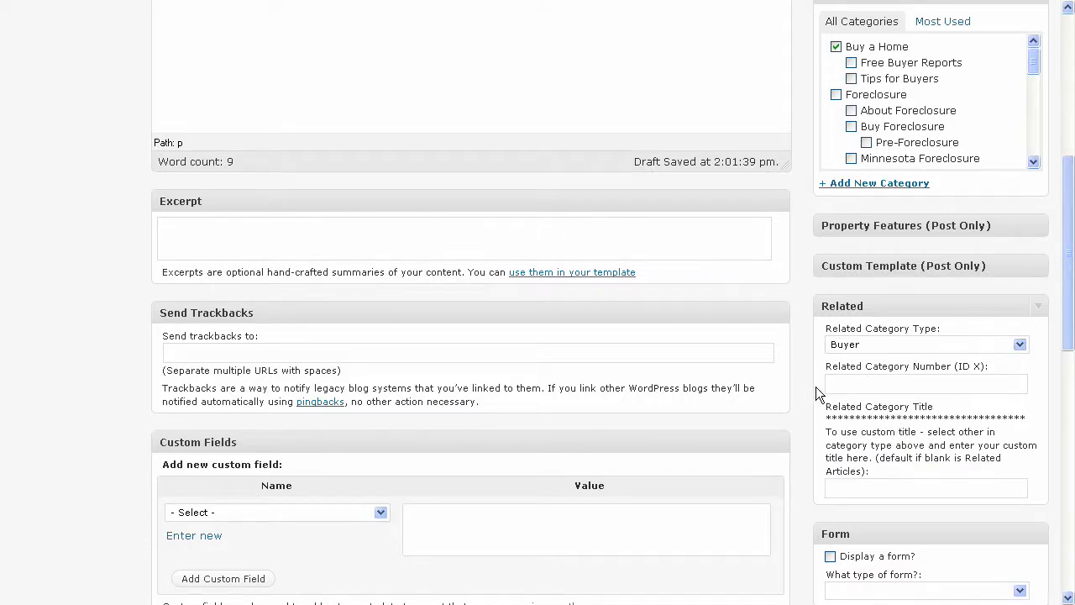
{"action": "scroll", "coordinate": [816, 393], "scroll_direction": "down", "scroll_amount": 4}
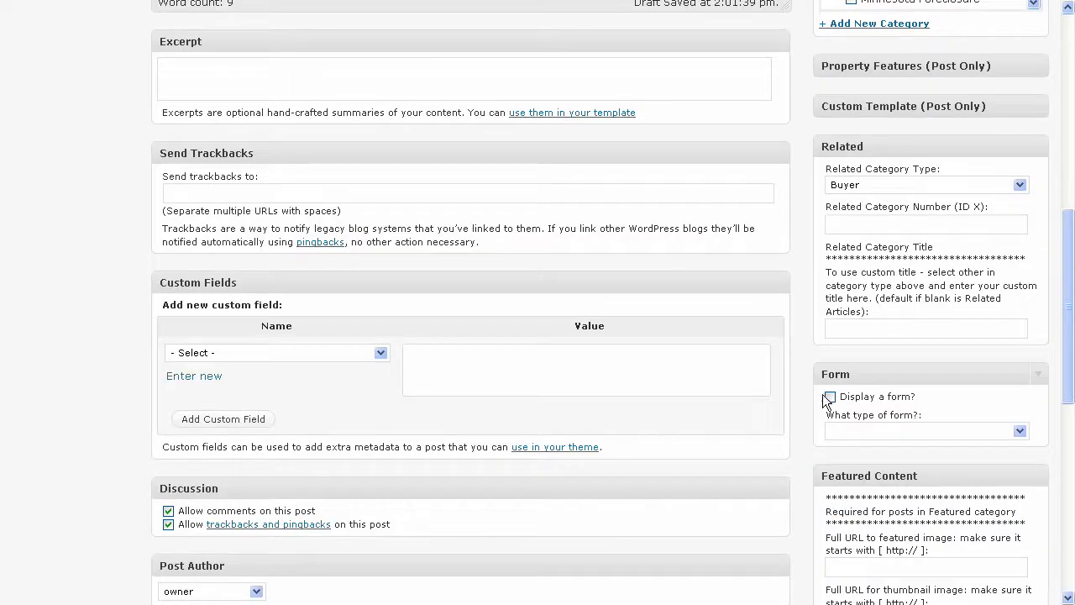
Tick 'Display a form?' and choose Contact as the form type
{"action": "left_click", "coordinate": [828, 397]}
{"action": "left_click", "coordinate": [902, 431]}
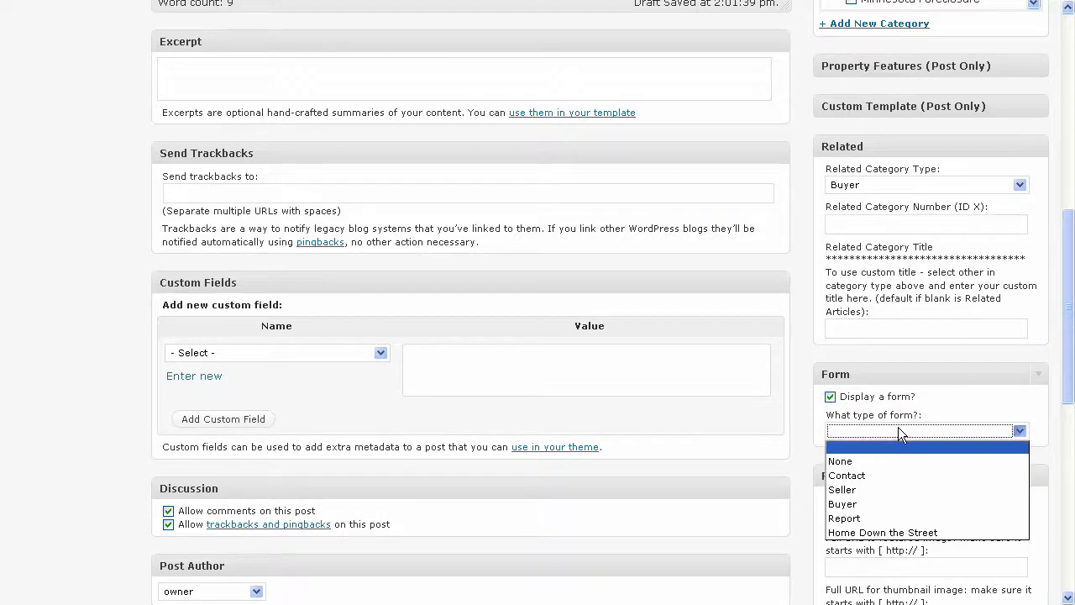
{"action": "left_click", "coordinate": [875, 475]}
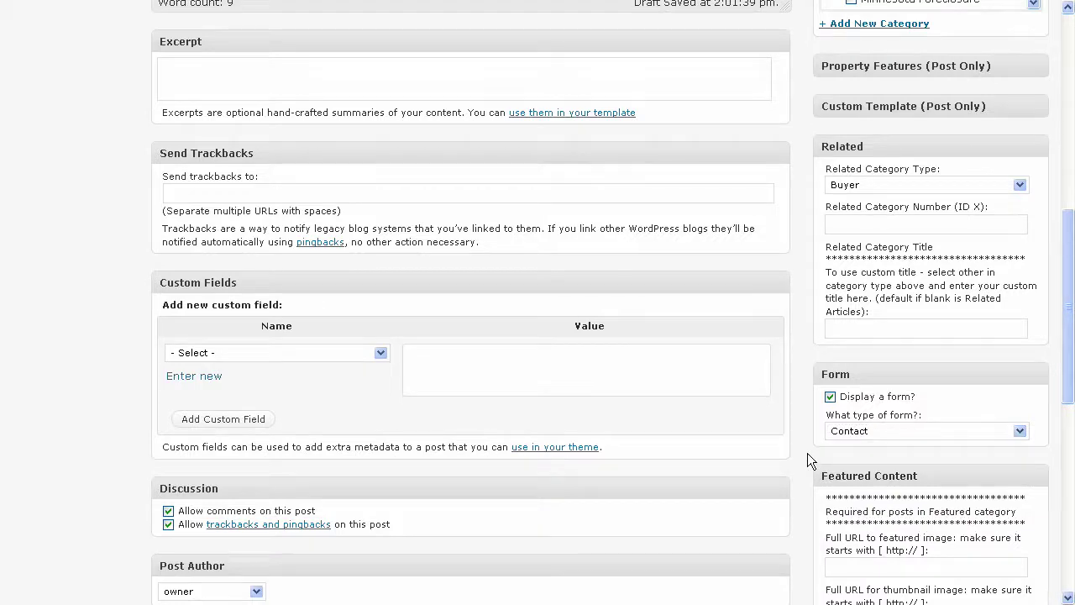
{"action": "scroll", "coordinate": [807, 453], "scroll_direction": "down", "scroll_amount": 2}
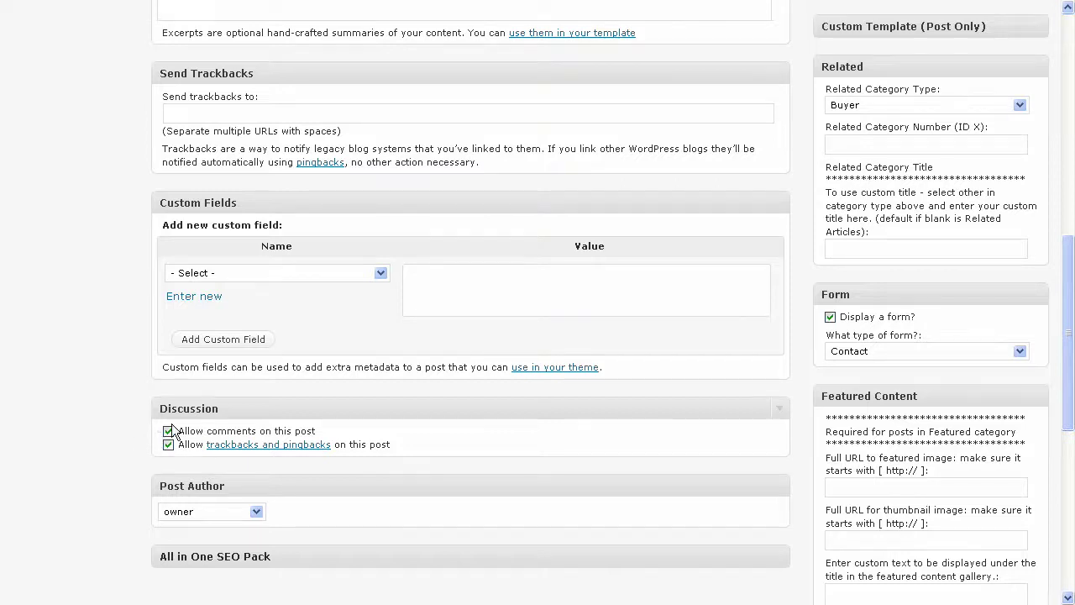
Set the agent's own account as Post Author and publish the post
{"action": "scroll", "coordinate": [128, 441], "scroll_direction": "down", "scroll_amount": 3}
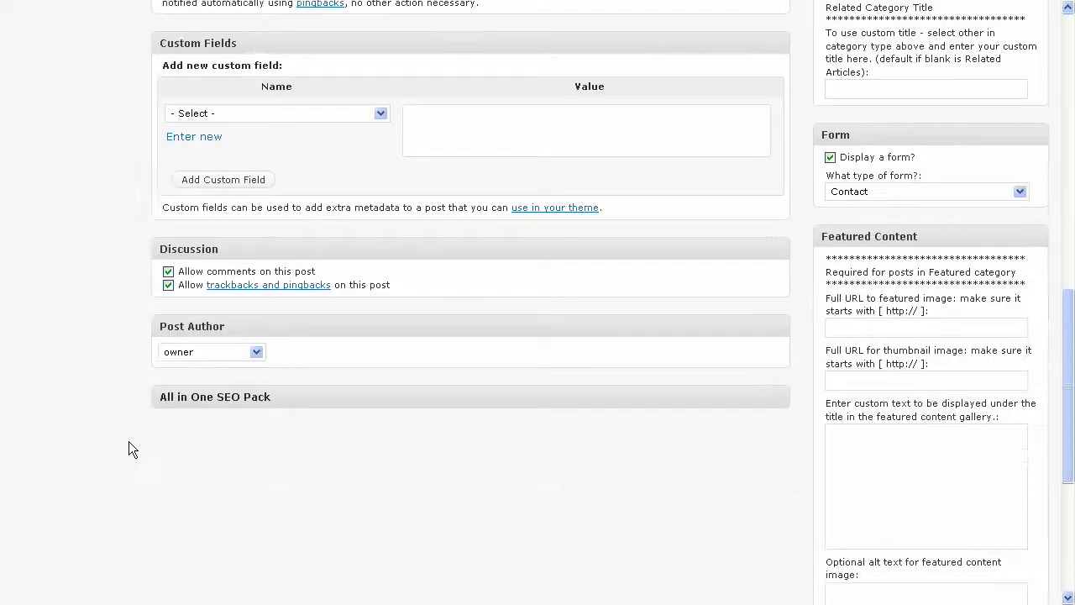
{"action": "left_click", "coordinate": [170, 353]}
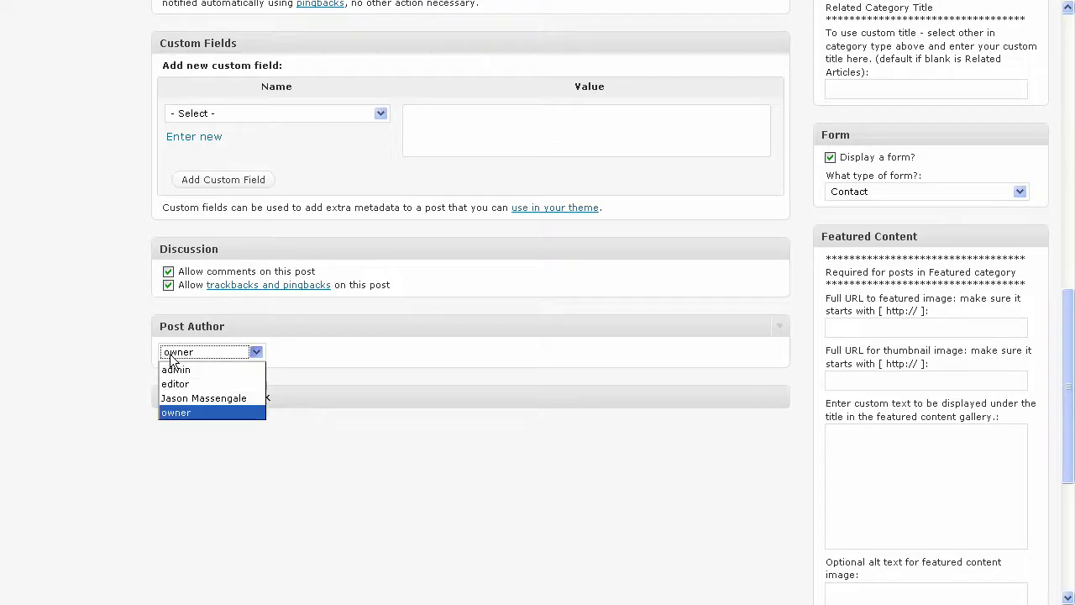
{"action": "left_click", "coordinate": [207, 400]}
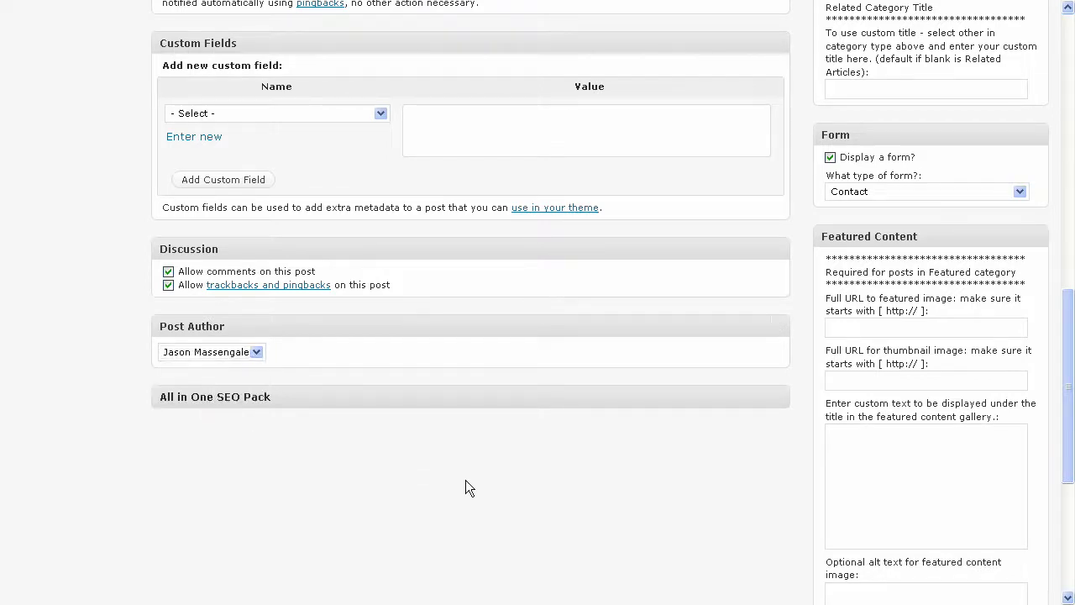
{"action": "scroll", "coordinate": [711, 566], "scroll_direction": "up", "scroll_amount": 15}
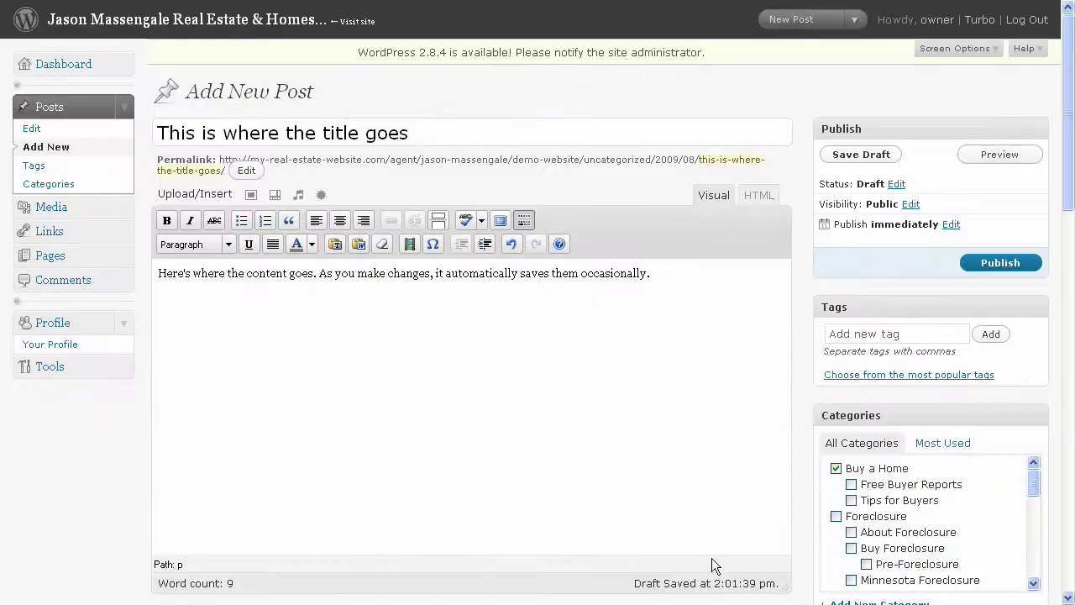
{"action": "left_click", "coordinate": [1003, 262]}
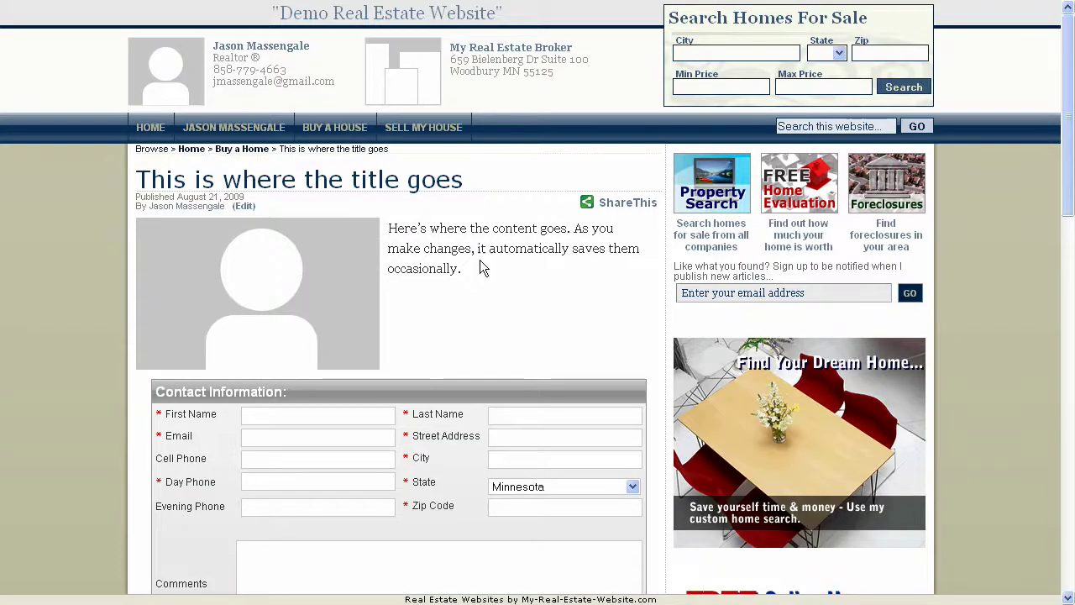
{"action": "left_click_drag", "start_coordinate": [467, 269], "coordinate": [388, 232]}
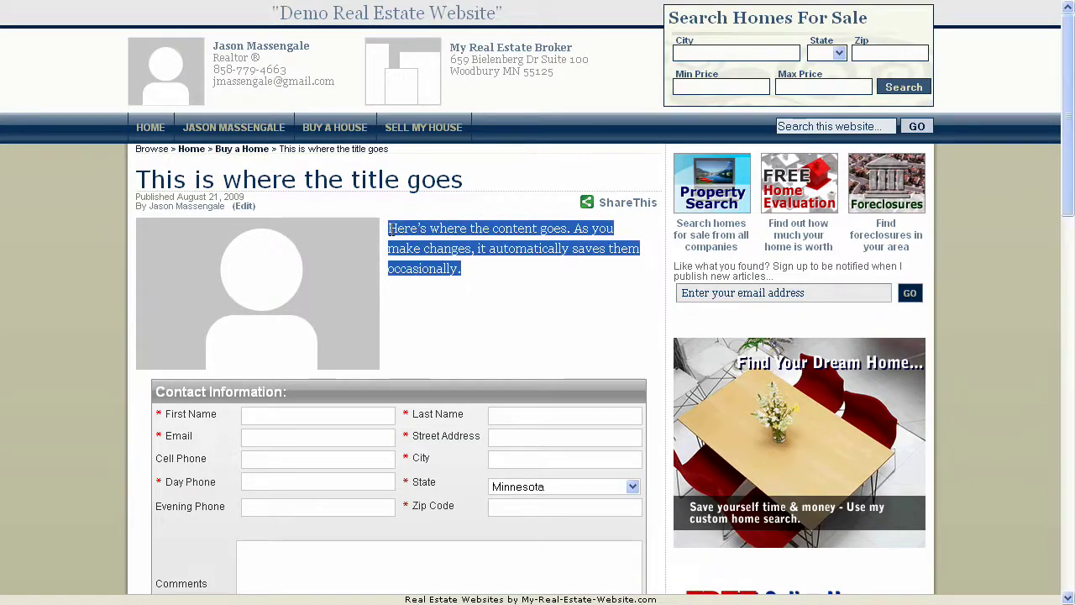
{"action": "left_click", "coordinate": [389, 233]}
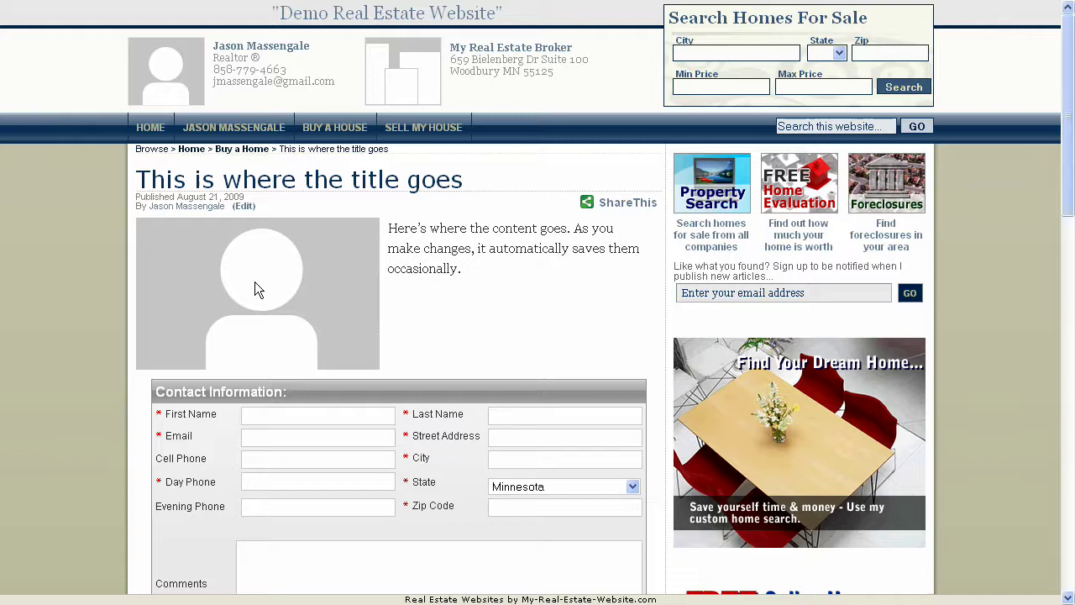
{"action": "scroll", "coordinate": [540, 307], "scroll_direction": "down", "scroll_amount": 1}
{"action": "scroll", "coordinate": [540, 307], "scroll_direction": "down", "scroll_amount": 5}
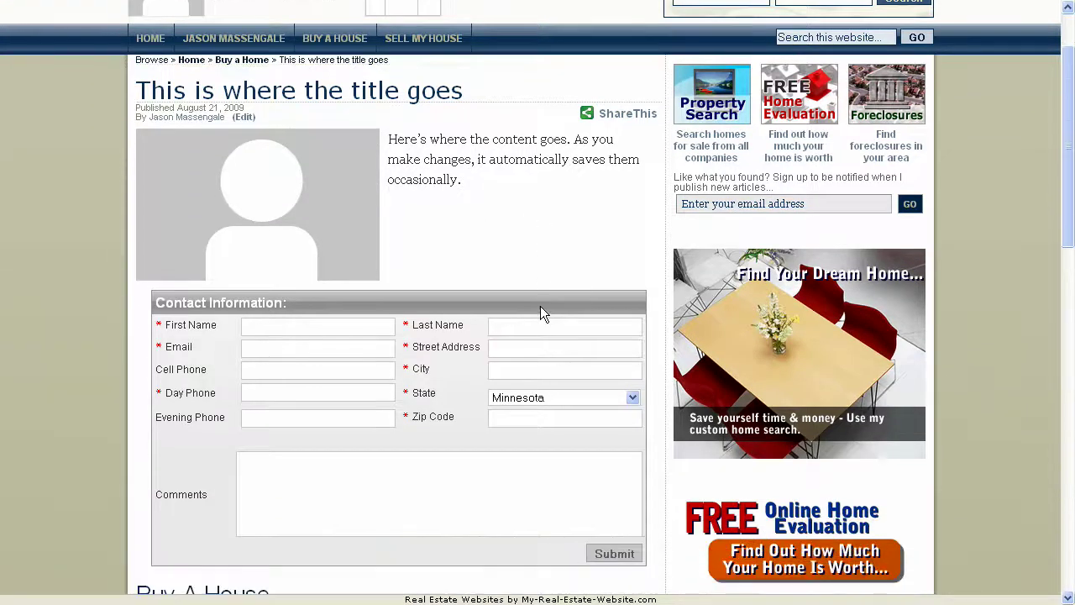
{"action": "scroll", "coordinate": [301, 212], "scroll_direction": "down", "scroll_amount": 1}
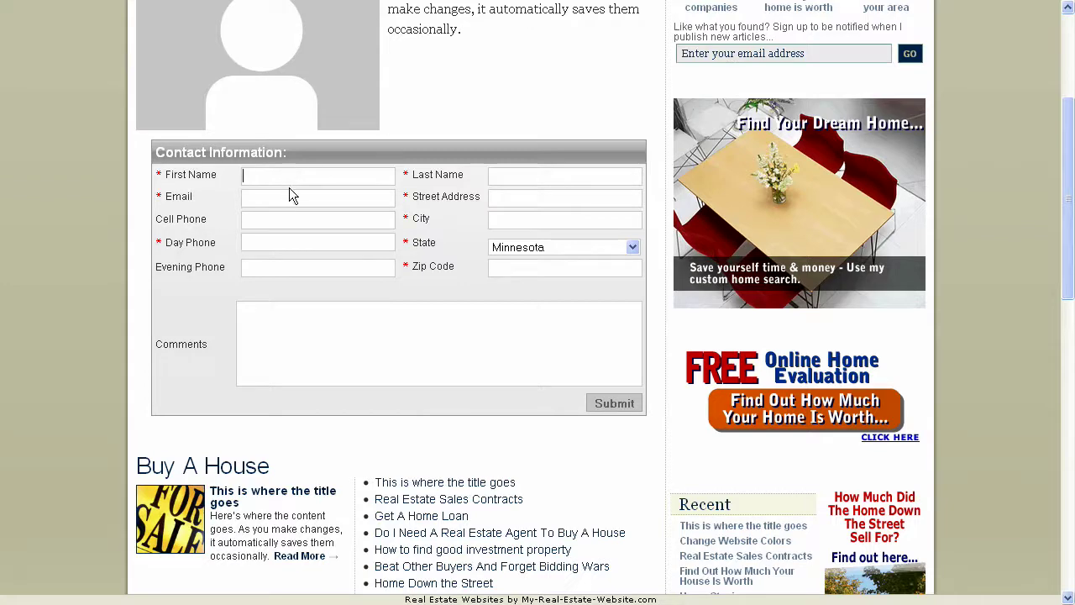
{"action": "scroll", "coordinate": [631, 404], "scroll_direction": "down", "scroll_amount": 6}
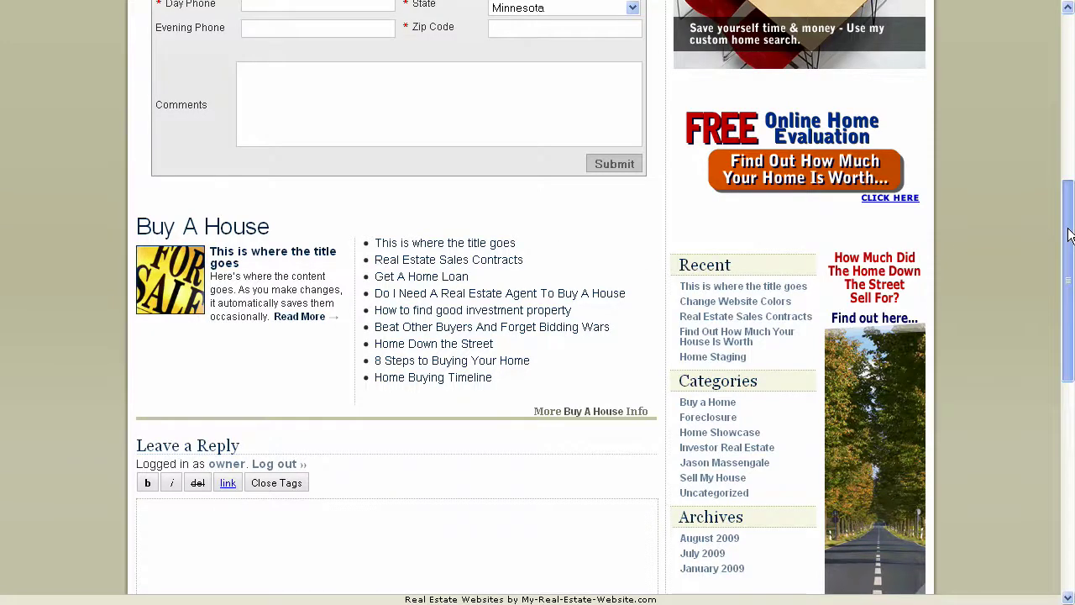
{"action": "left_click_drag", "start_coordinate": [1070, 235], "coordinate": [1070, 446]}
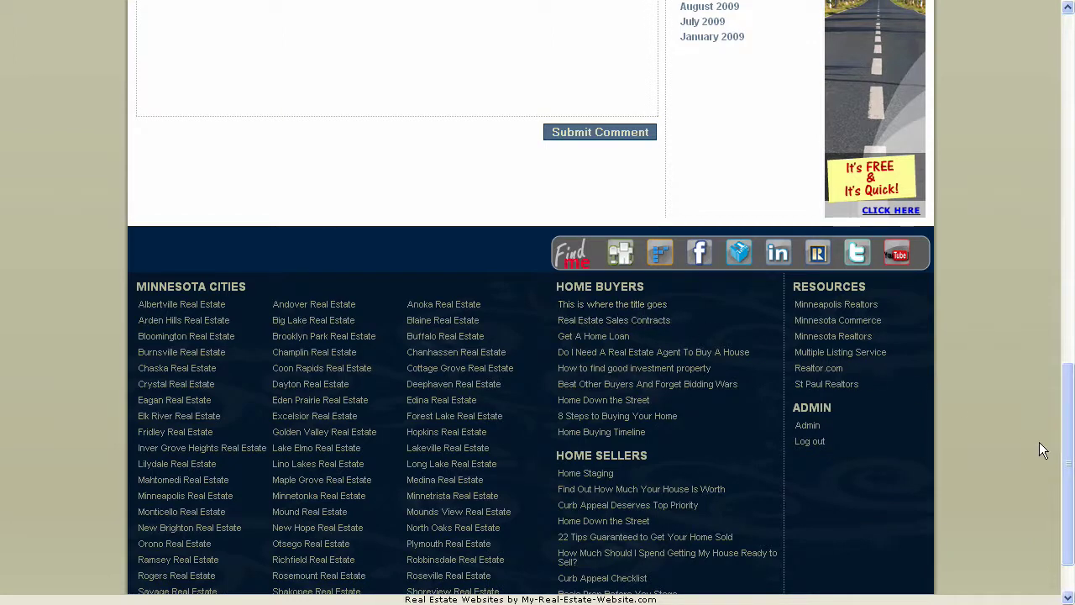
{"action": "left_click_drag", "start_coordinate": [1065, 457], "coordinate": [1065, 346]}
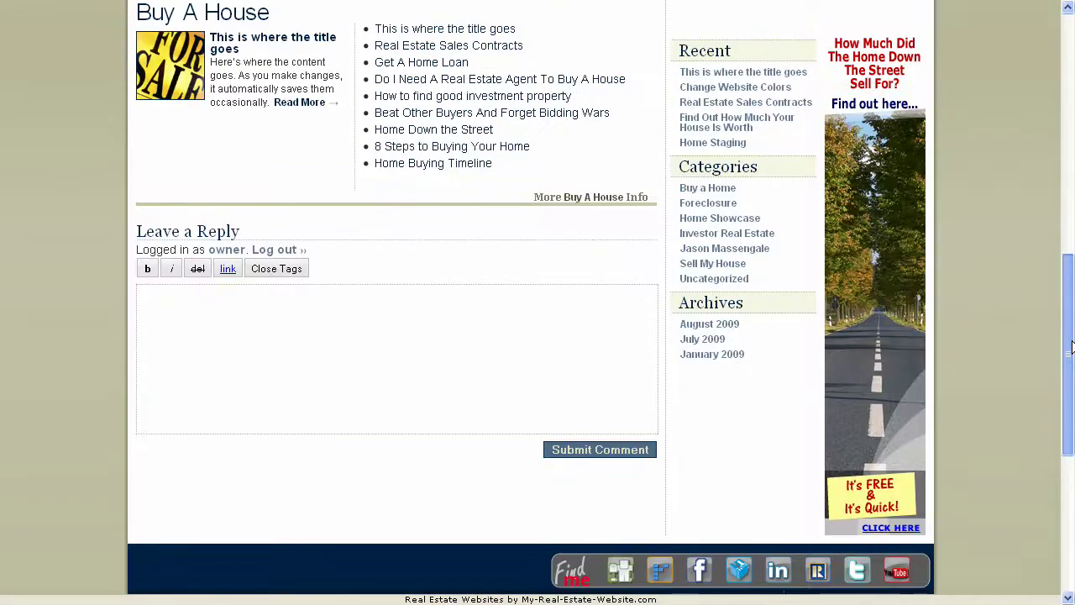
Go from the Buy a Home category archive to the post, then to the HOME page
{"action": "left_click", "coordinate": [714, 193]}
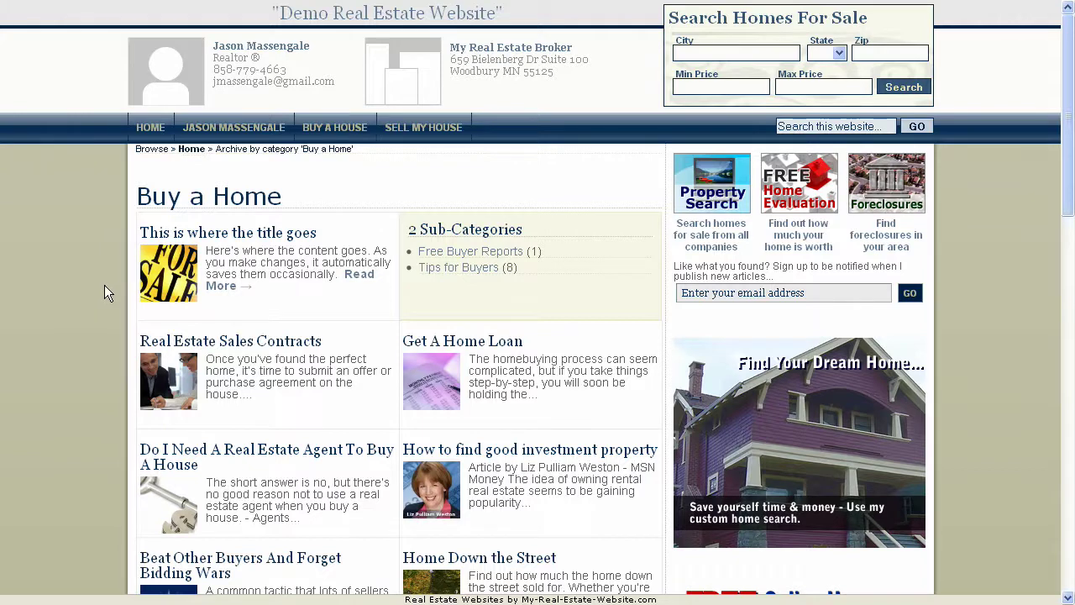
{"action": "left_click", "coordinate": [166, 264]}
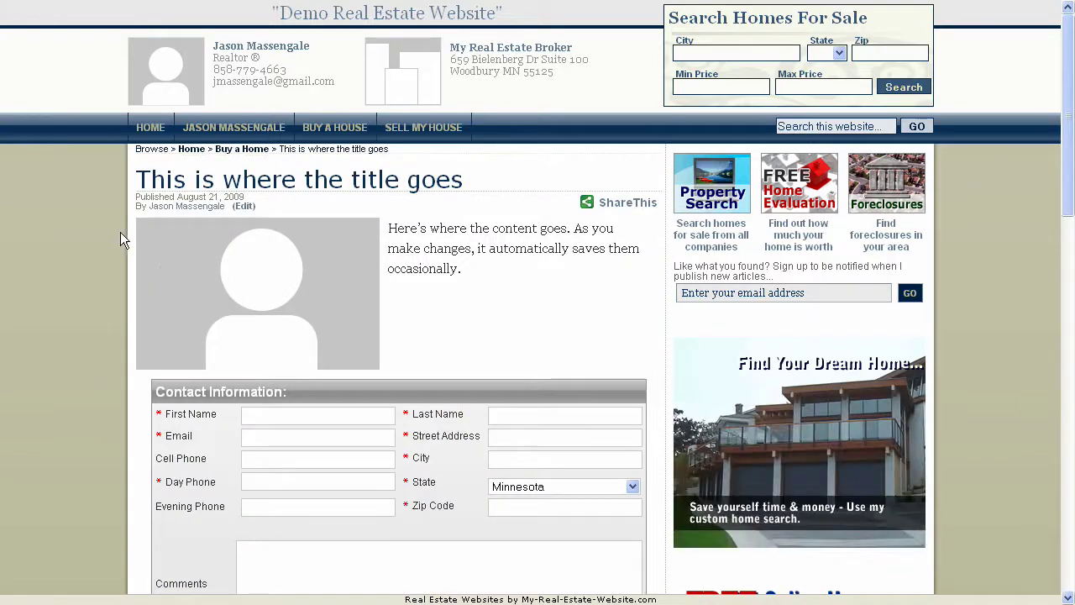
{"action": "left_click", "coordinate": [150, 127]}
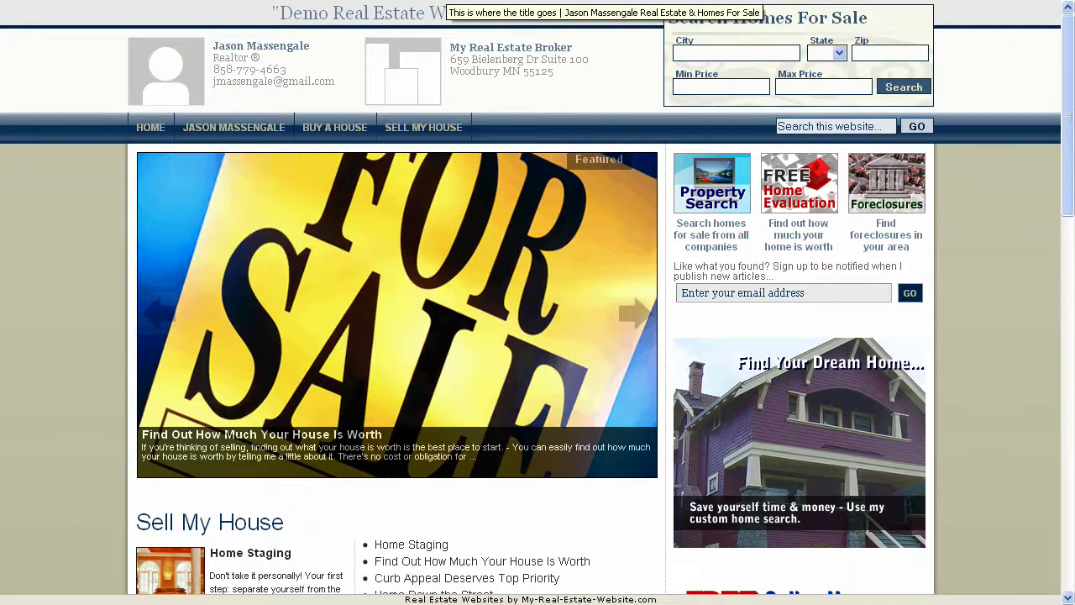
Tick the Featured category in the post editor and save with Update Post
{"action": "left_click", "coordinate": [454, 2]}
{"action": "left_click", "coordinate": [319, 5]}
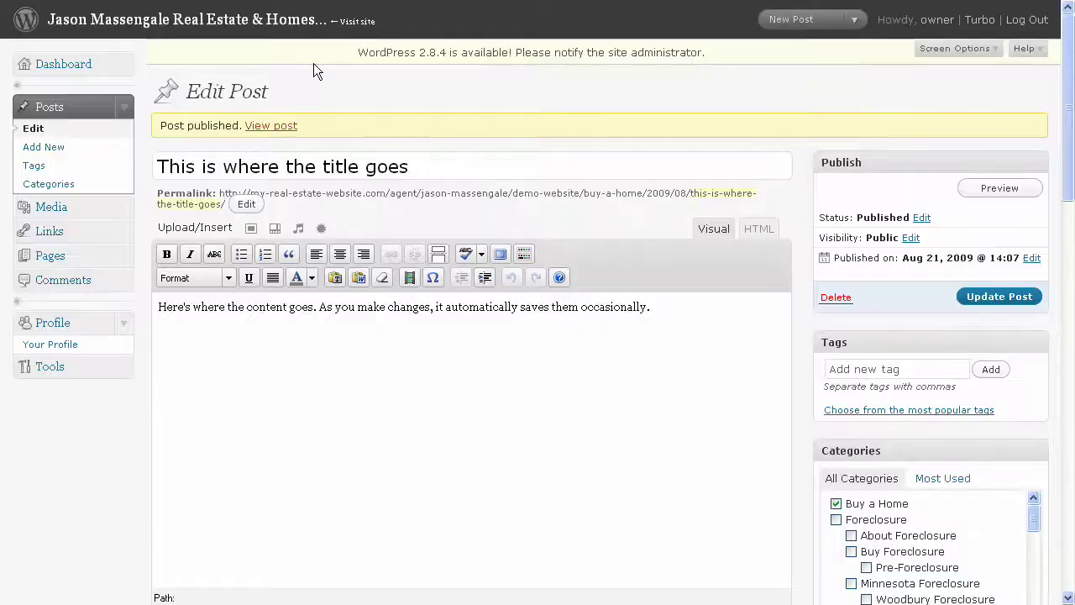
{"action": "scroll", "coordinate": [711, 325], "scroll_direction": "down", "scroll_amount": 3}
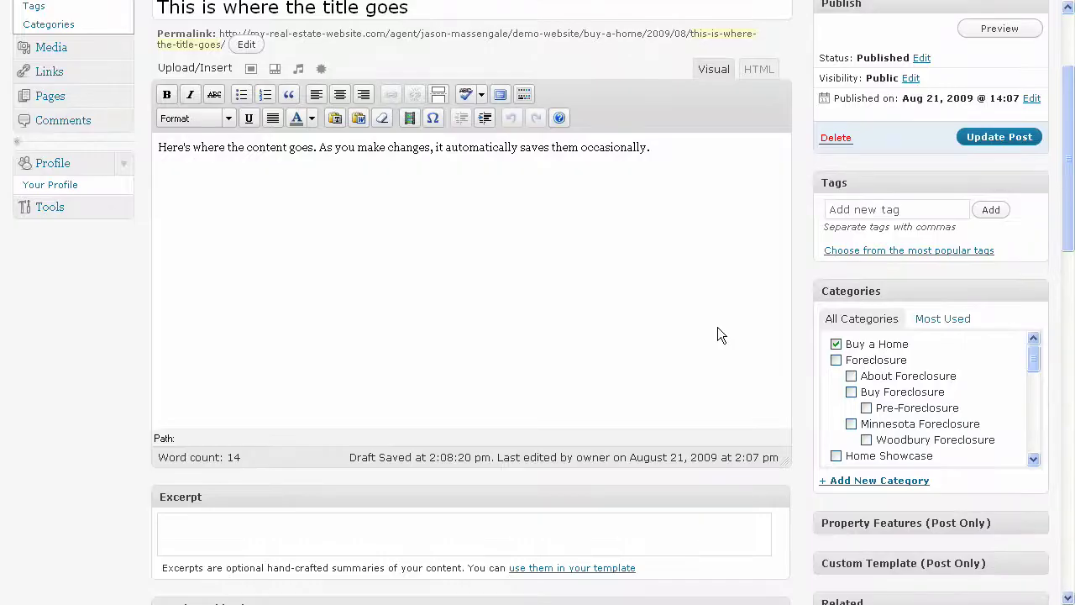
{"action": "left_click_drag", "start_coordinate": [1034, 361], "coordinate": [1034, 403]}
{"action": "left_click", "coordinate": [851, 367]}
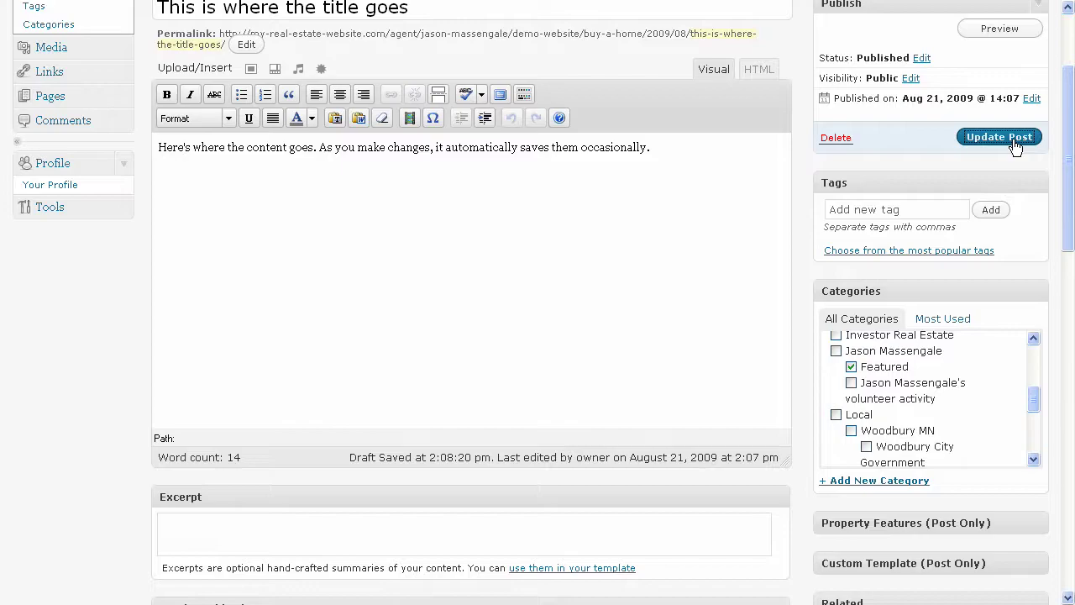
{"action": "left_click", "coordinate": [1014, 144]}
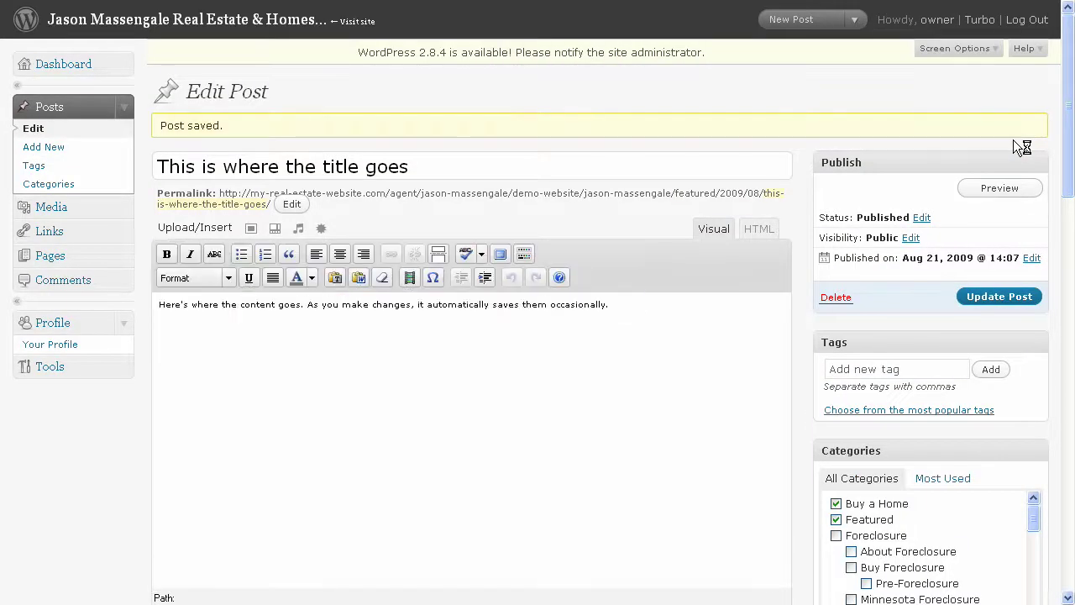
Switch to the live home page showing the post as Featured slide 1/4
{"action": "key", "text": "alt+Tab"}
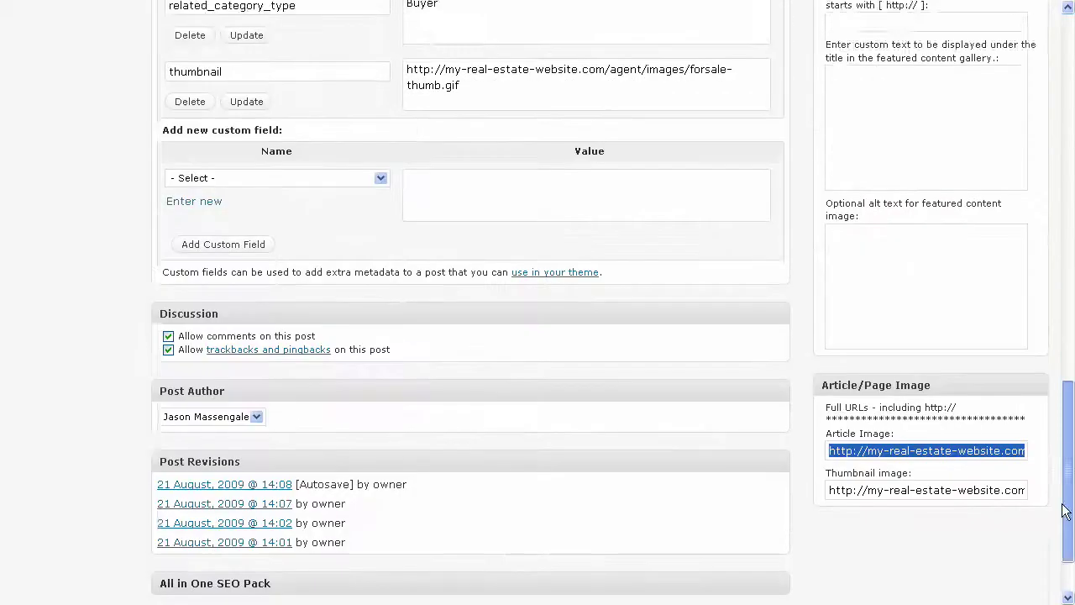
Move the agent-article-photo.jpg URL from the Article Image field into the Featured Content image field
{"action": "scroll", "coordinate": [1063, 561], "scroll_direction": "down", "scroll_amount": 1}
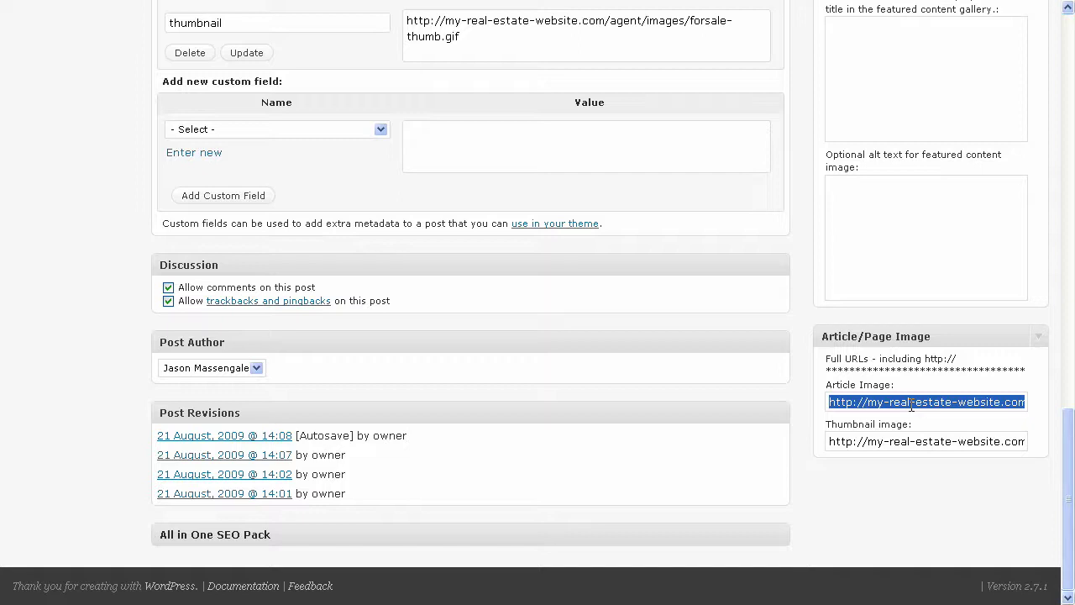
{"action": "key", "text": "BackSpace"}
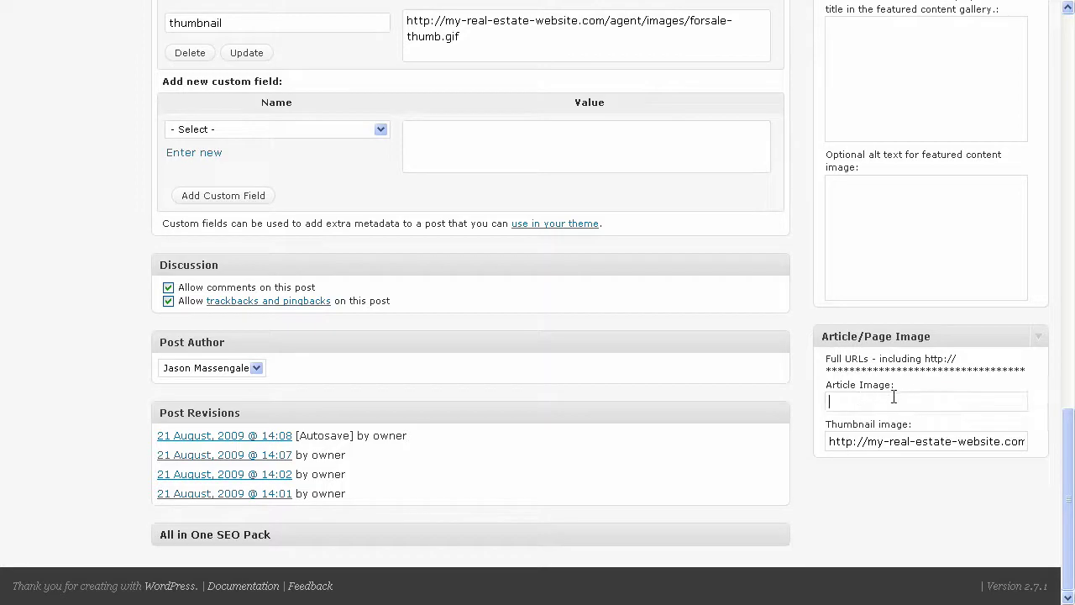
{"action": "left_click_drag", "start_coordinate": [1061, 463], "coordinate": [1061, 297]}
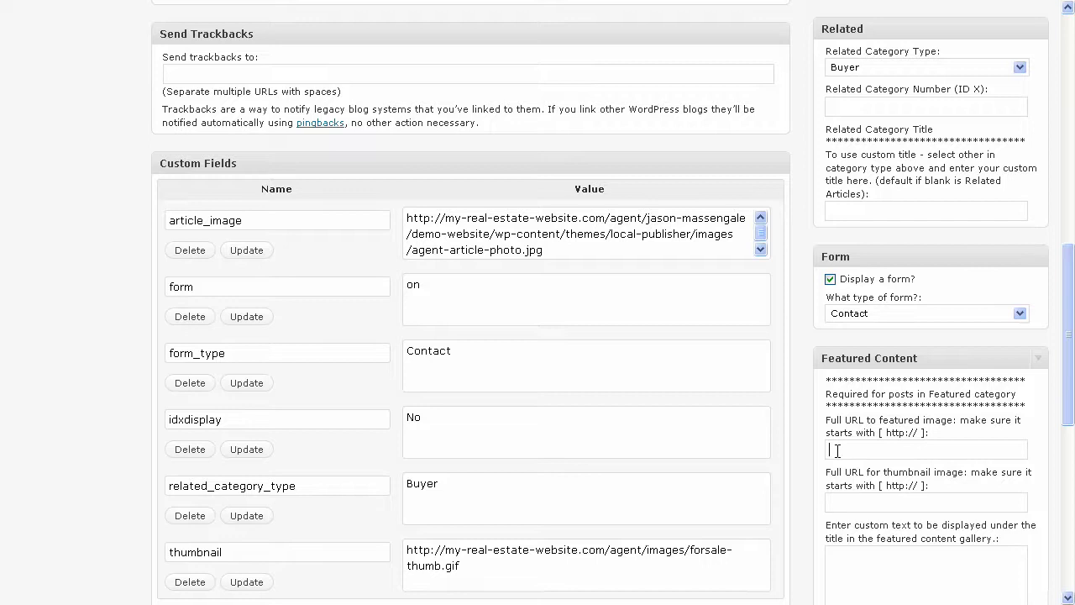
{"action": "key", "text": "ctrl+v"}
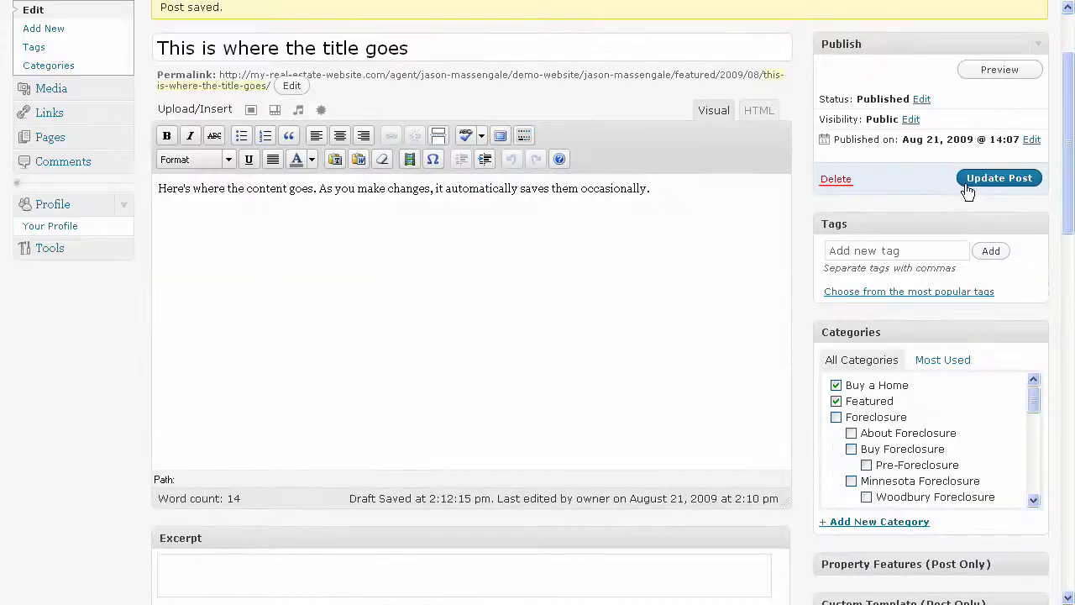
Update the post, then step the home page slideshow back to its agent-photo slide and open it
{"action": "left_click", "coordinate": [972, 181]}
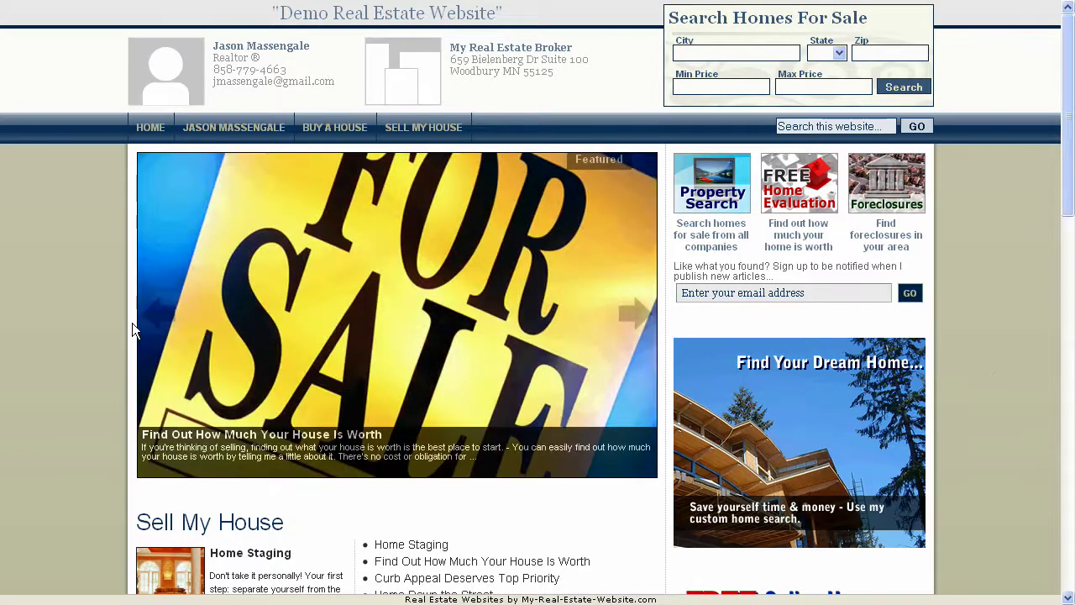
{"action": "left_click", "coordinate": [153, 319]}
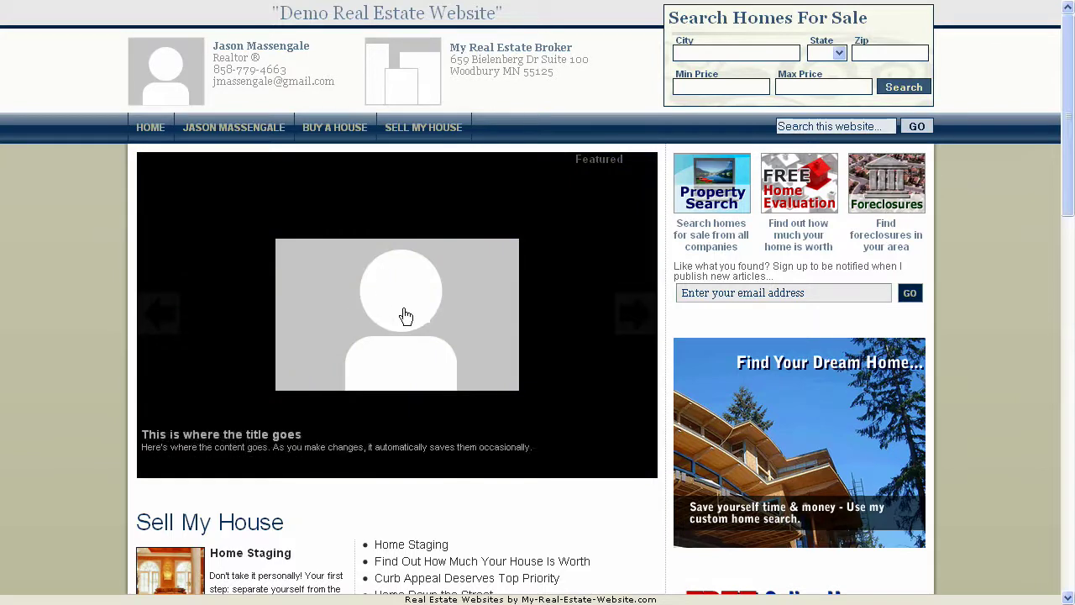
{"action": "mouse_move", "coordinate": [574, 166]}
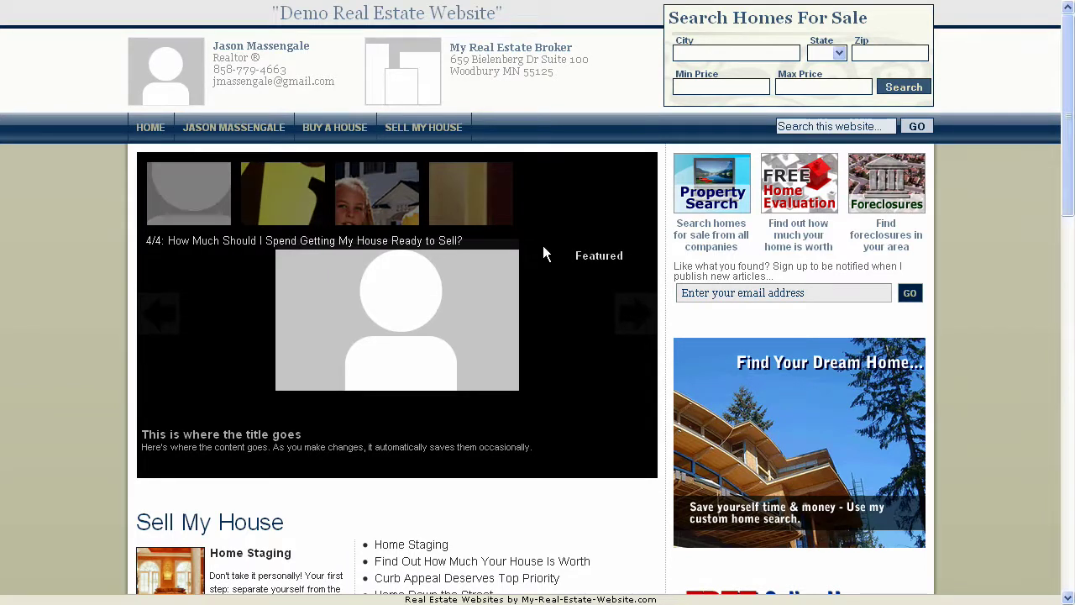
{"action": "left_click", "coordinate": [439, 290]}
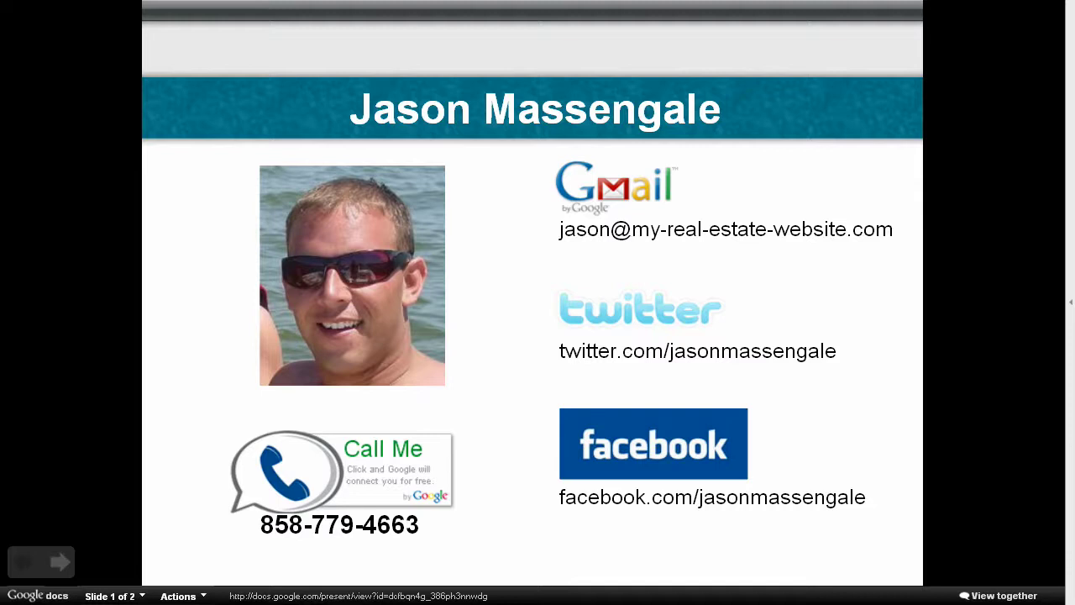
Advance the presentation to slide 2, the closing Real Estate Websites slide
{"action": "key", "text": "Right"}
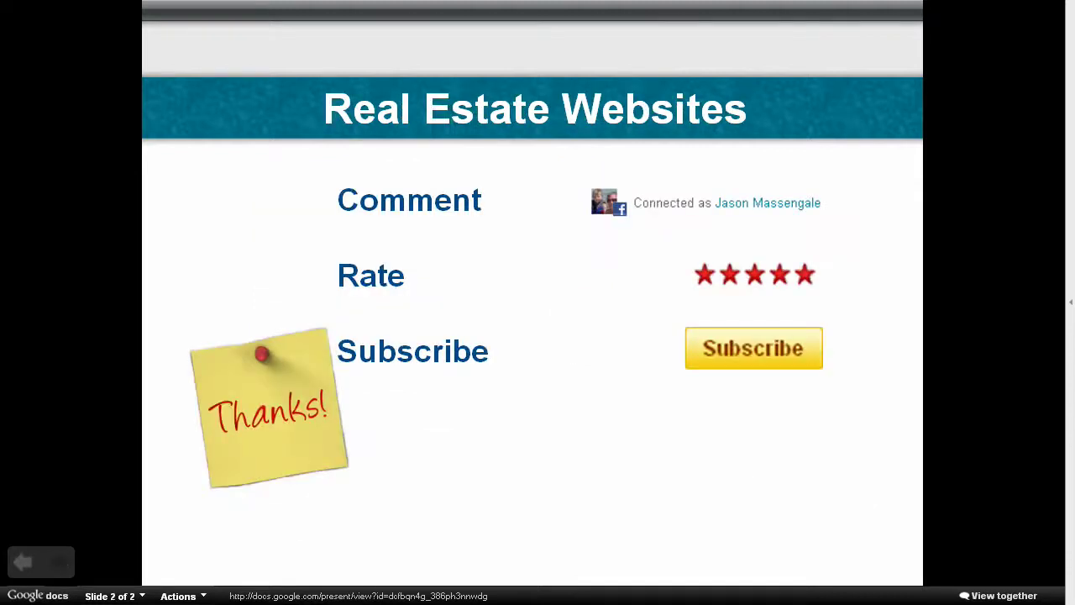